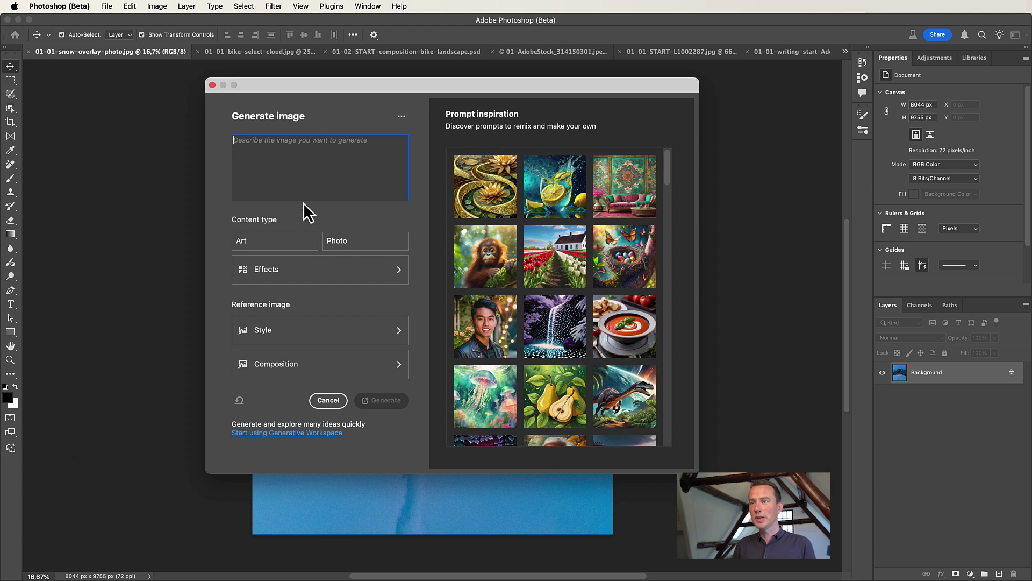
Generate an image from the prompt "snowfall with realistic snowflakes falling, isolated on a black background and spread out" and keep the first variation.
{"action": "type", "text": "snowfall with realistic snowflakes falling, isolated on a black background and spread out"}
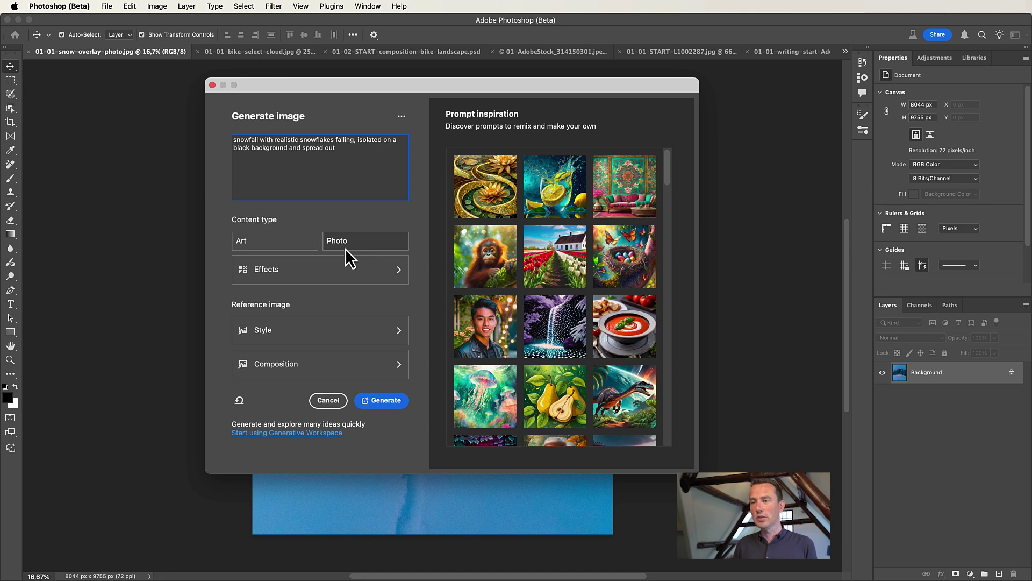
{"action": "left_click", "coordinate": [381, 401]}
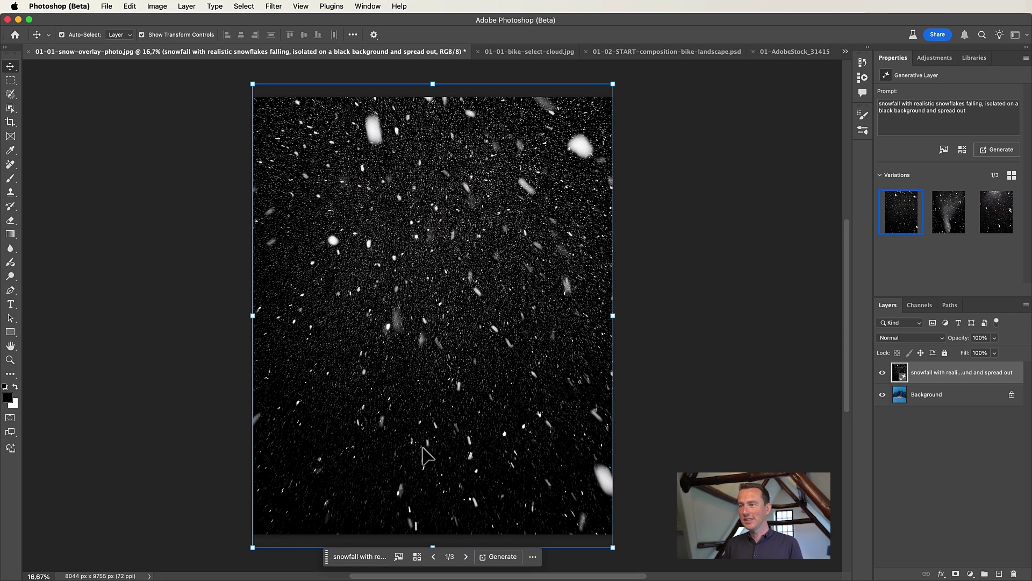
{"action": "left_click", "coordinate": [466, 557]}
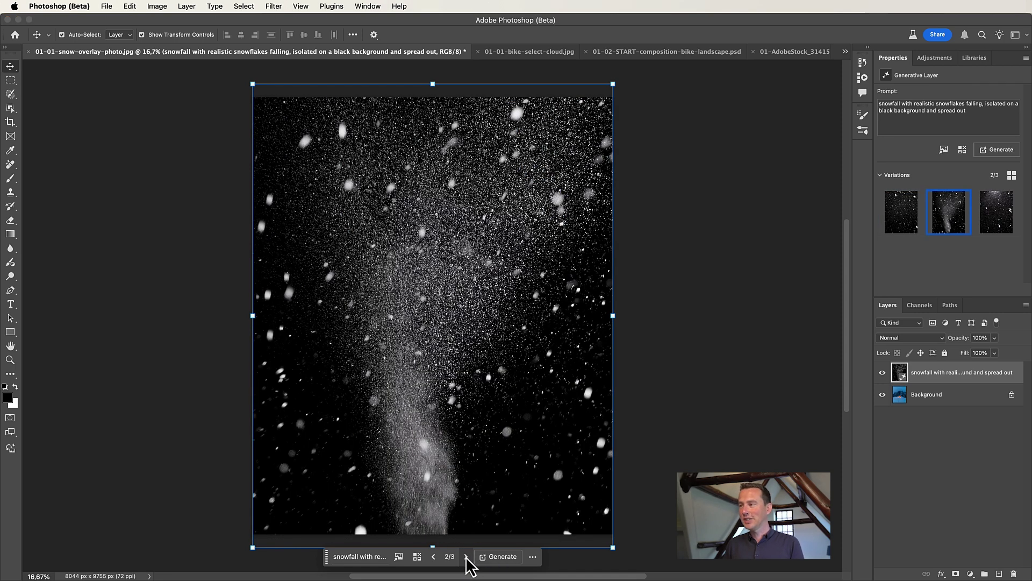
{"action": "left_click", "coordinate": [465, 557]}
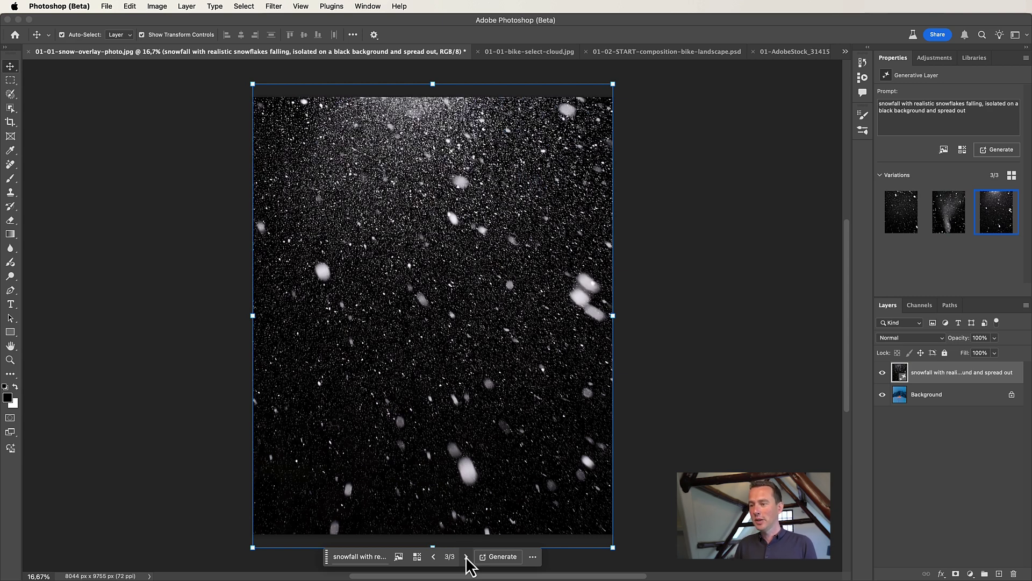
{"action": "left_click", "coordinate": [466, 557]}
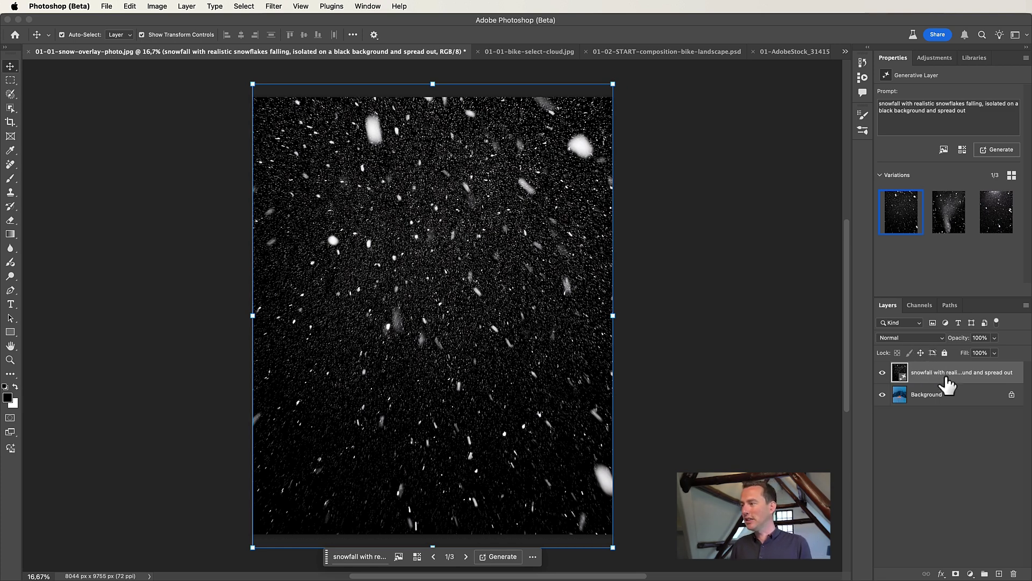
Set the blend mode of the generated snowfall layer to Screen so it overlays the cabin photo.
{"action": "left_click", "coordinate": [921, 338]}
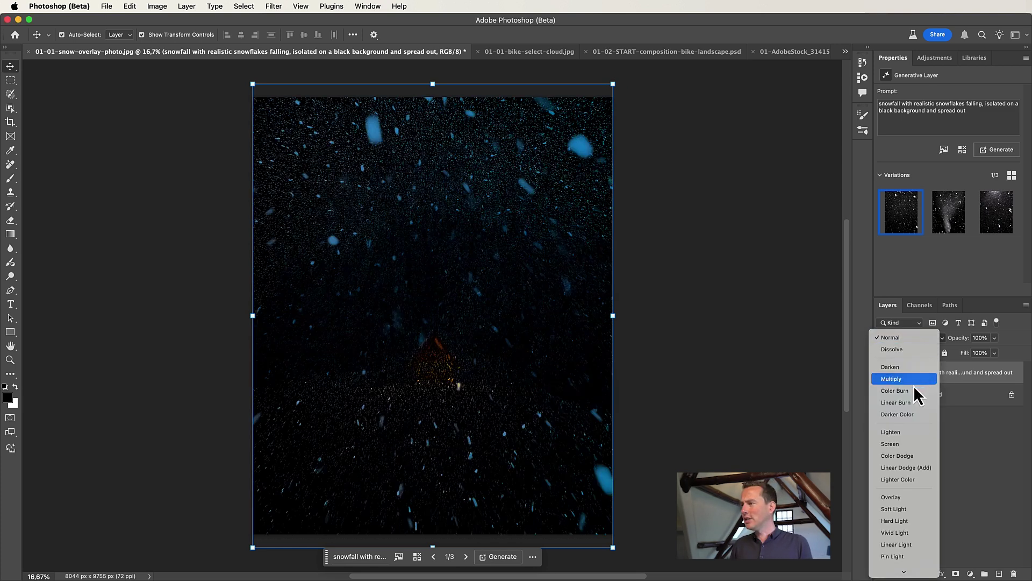
{"action": "left_click", "coordinate": [905, 444]}
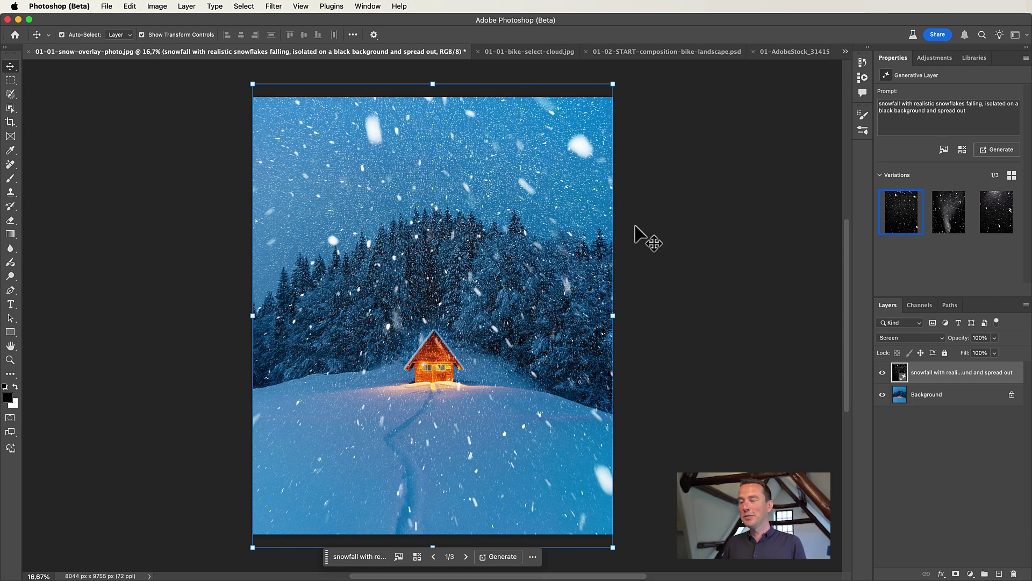
Switch to 01-01-bike-select-cloud.jpg and examine the rear wheel's spokes and the chain area up close.
{"action": "left_click", "coordinate": [519, 52]}
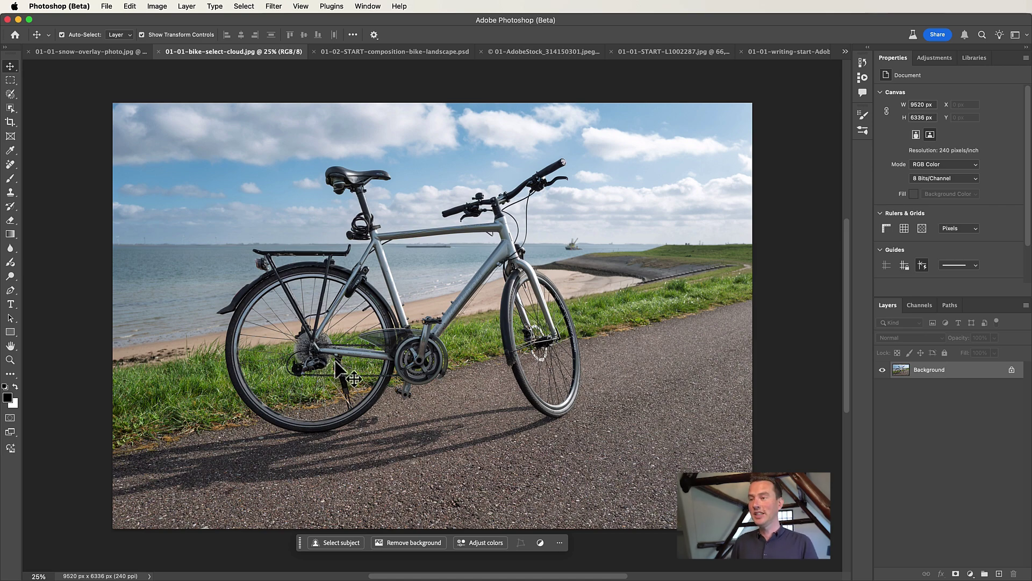
{"action": "key", "text": "super+space"}
{"action": "left_click_drag", "start_coordinate": [277, 371], "coordinate": [316, 368]}
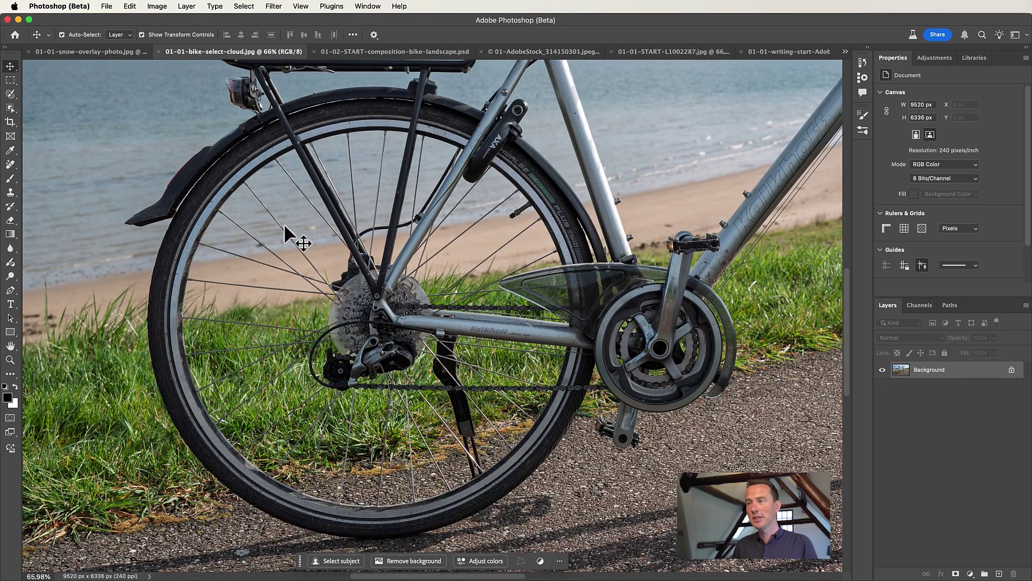
{"action": "left_click_drag", "start_coordinate": [521, 295], "coordinate": [528, 323]}
{"action": "left_click_drag", "start_coordinate": [252, 344], "coordinate": [371, 400]}
{"action": "key", "text": "super+0"}
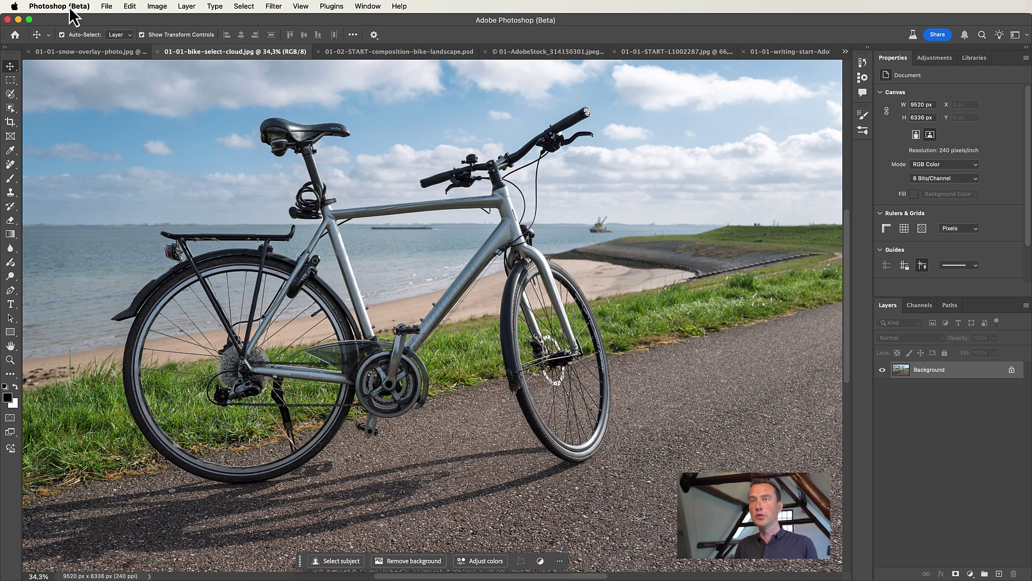
In the Image Processing preferences, set Select Subject and Remove Background to Cloud (Detailed results).
{"action": "left_click", "coordinate": [60, 7]}
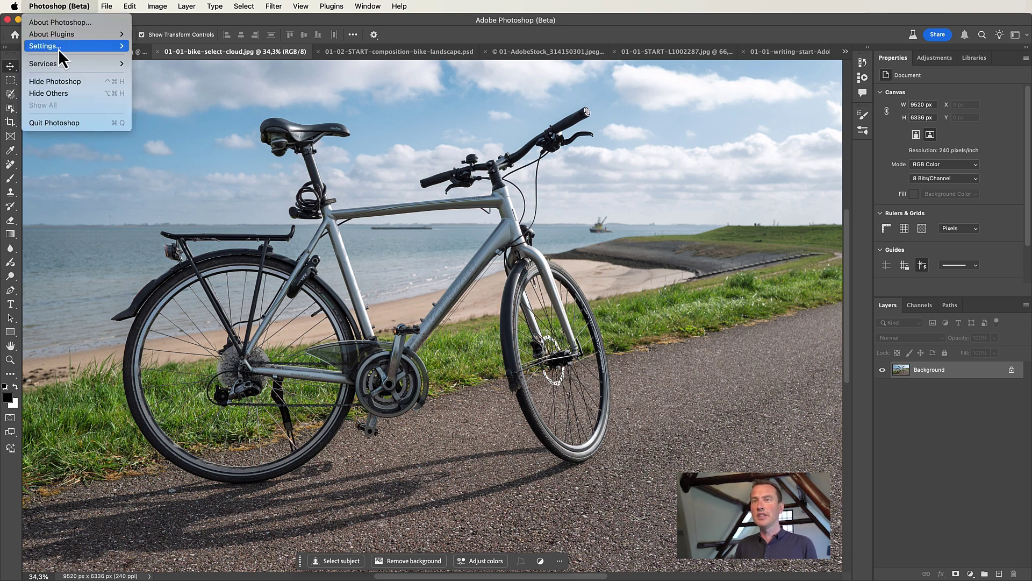
{"action": "mouse_move", "coordinate": [58, 49]}
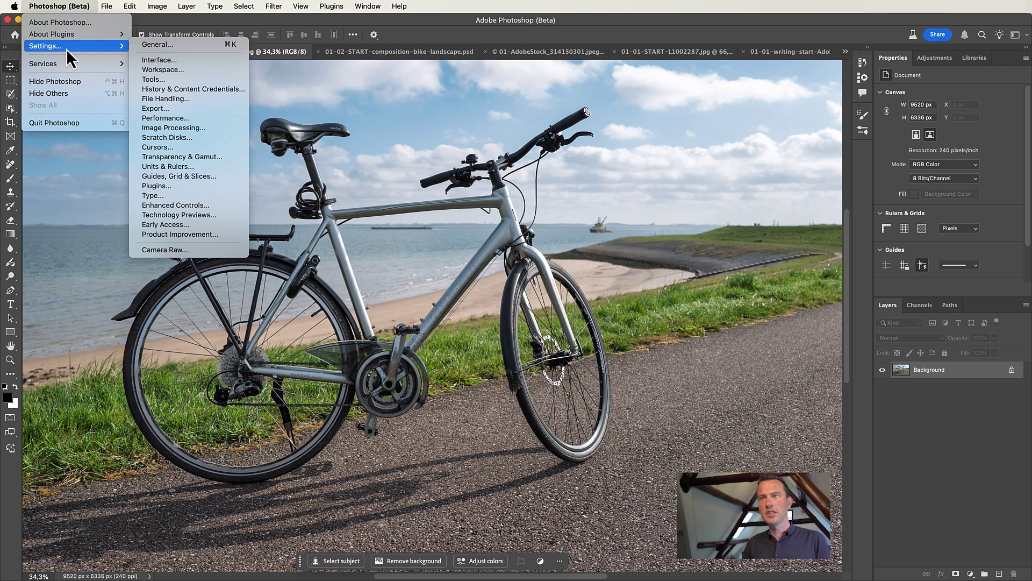
{"action": "left_click", "coordinate": [188, 127]}
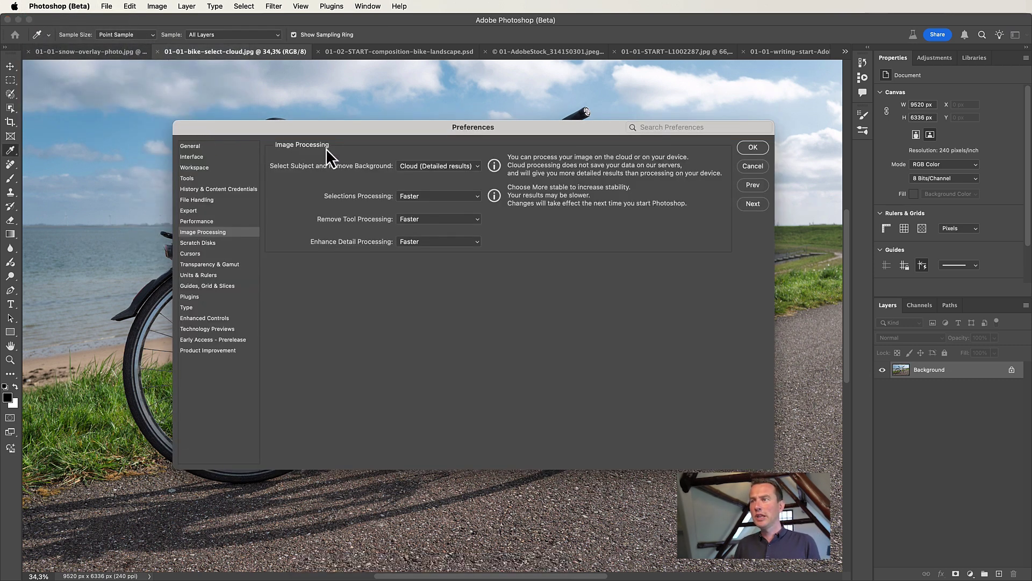
{"action": "left_click", "coordinate": [415, 167]}
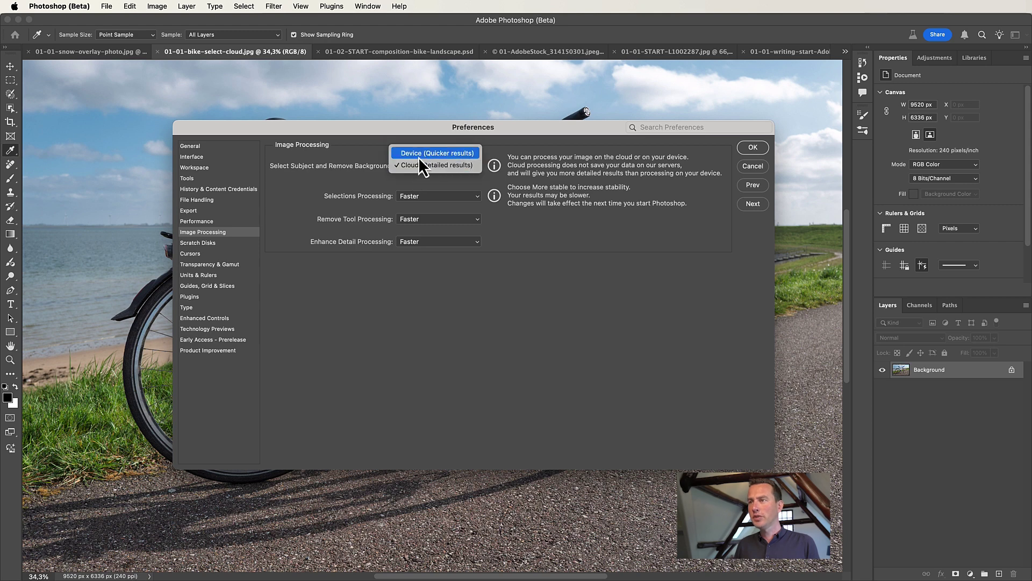
{"action": "left_click", "coordinate": [411, 155]}
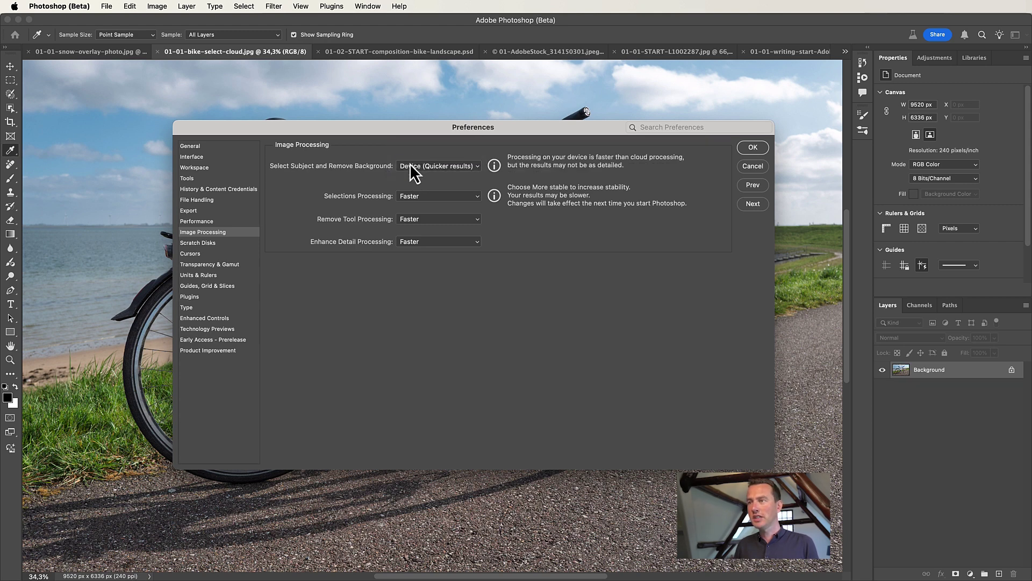
{"action": "left_click", "coordinate": [415, 166]}
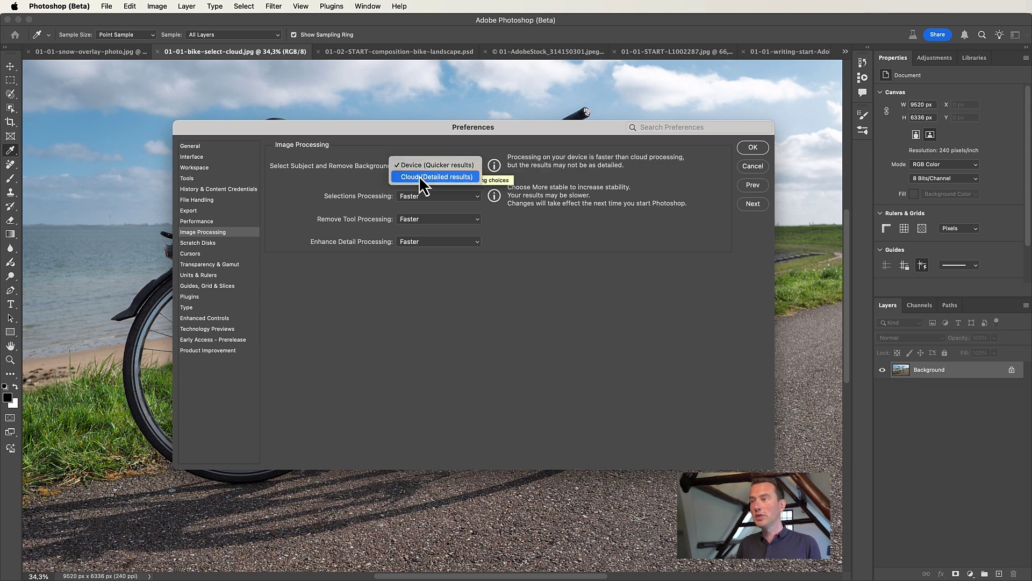
{"action": "left_click", "coordinate": [419, 177]}
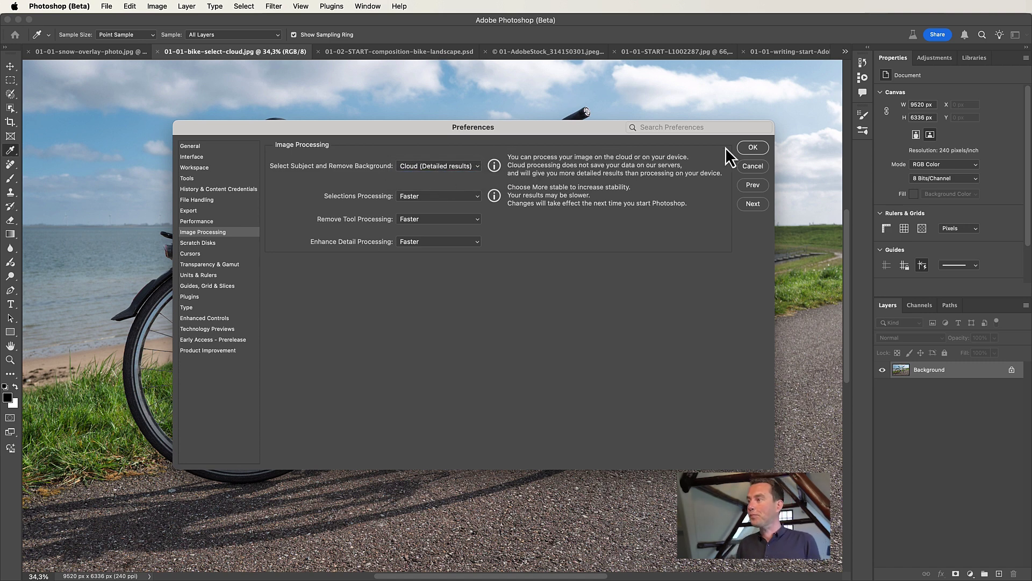
{"action": "left_click", "coordinate": [753, 148]}
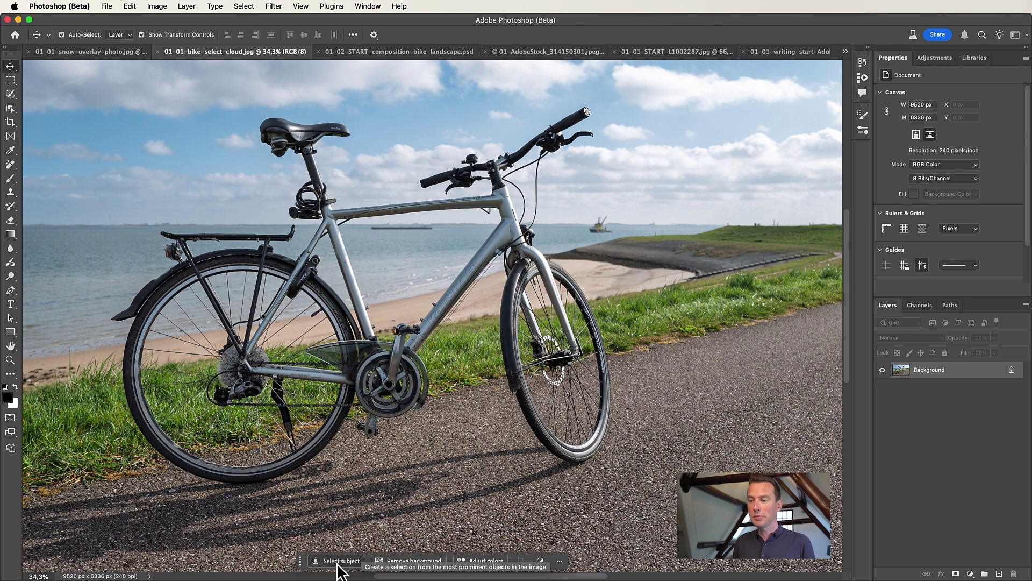
Remove the background from the bike photo and inspect the cut-out around the frame and wheels.
{"action": "left_click", "coordinate": [409, 561]}
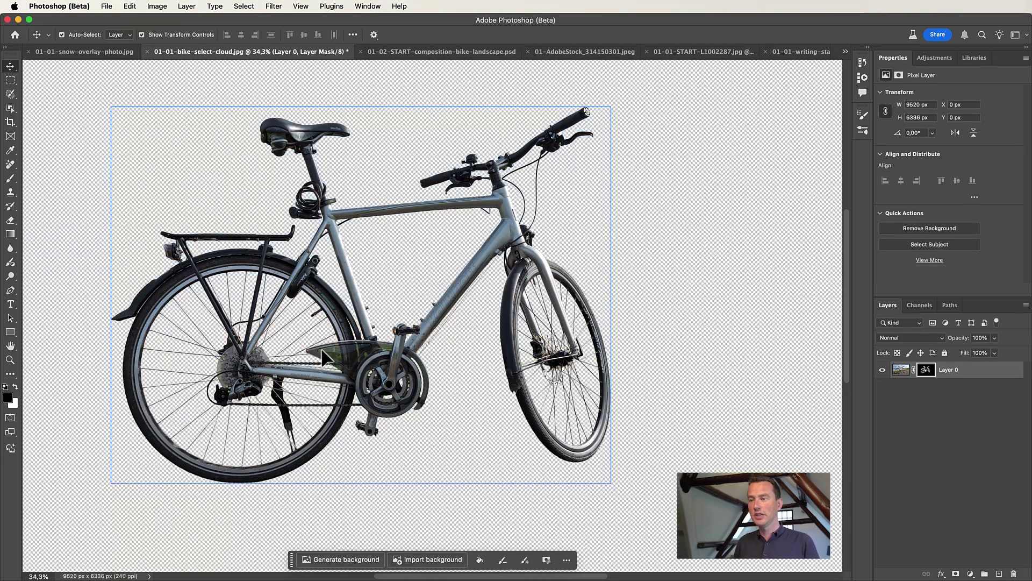
{"action": "left_click_drag", "start_coordinate": [203, 315], "coordinate": [301, 361]}
{"action": "left_click_drag", "start_coordinate": [394, 334], "coordinate": [276, 326]}
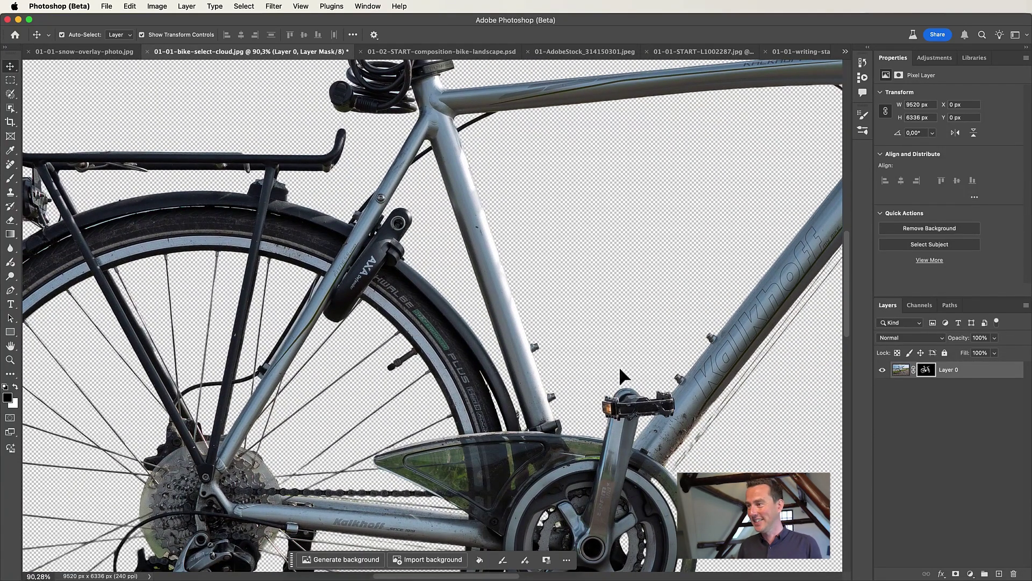
{"action": "left_click_drag", "start_coordinate": [656, 346], "coordinate": [489, 389]}
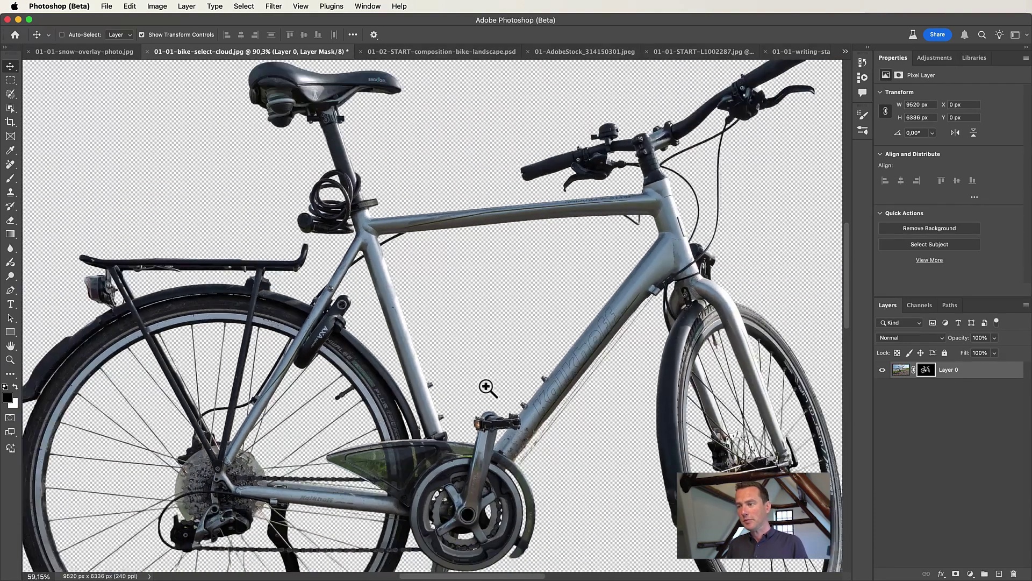
View the bike's layer mask by itself, return to the normal image, and look over the whole cut-out.
{"action": "left_click", "coordinate": [926, 370], "text": "alt"}
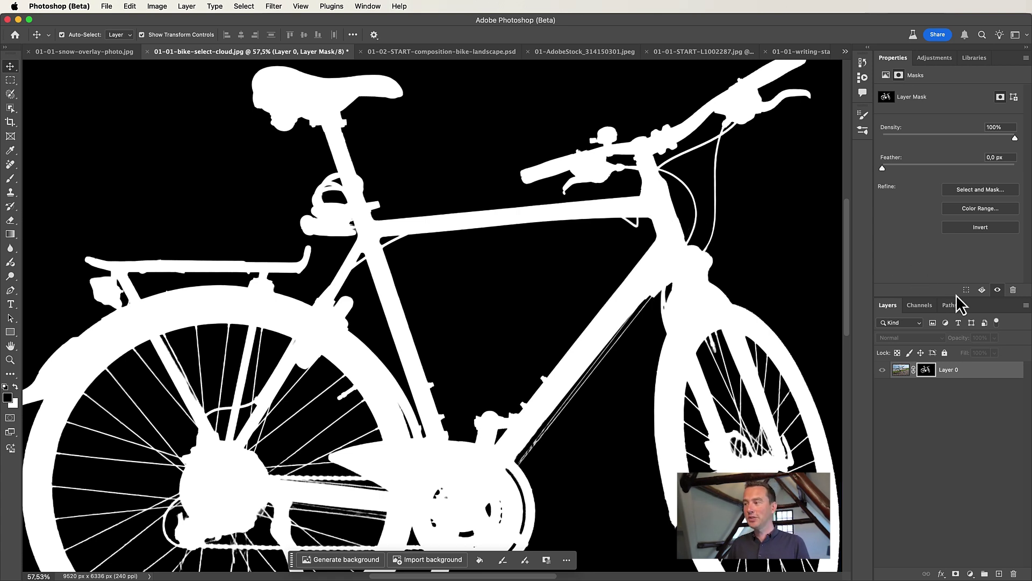
{"action": "left_click", "coordinate": [926, 372], "text": "alt"}
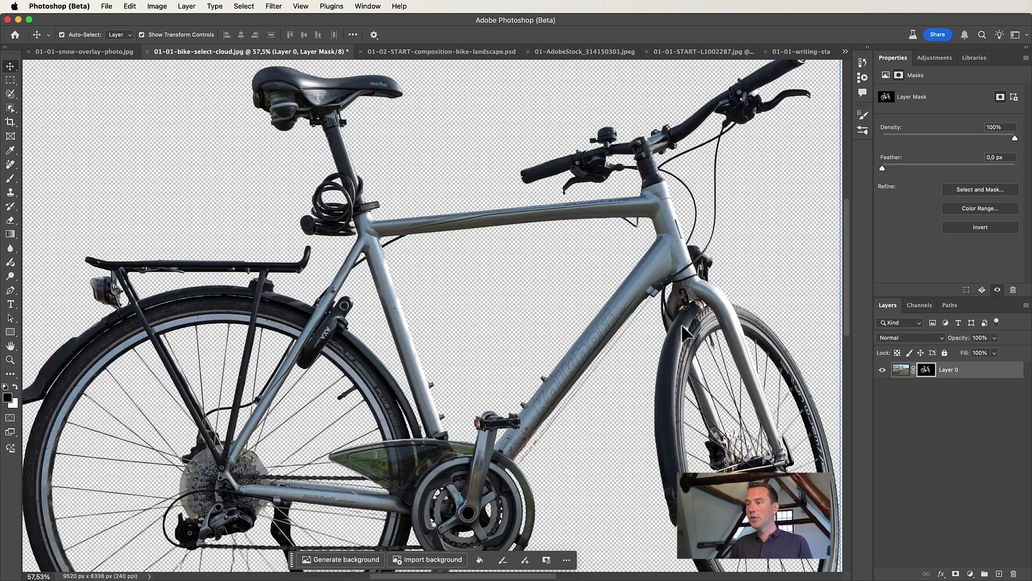
{"action": "left_click_drag", "start_coordinate": [595, 301], "coordinate": [504, 265]}
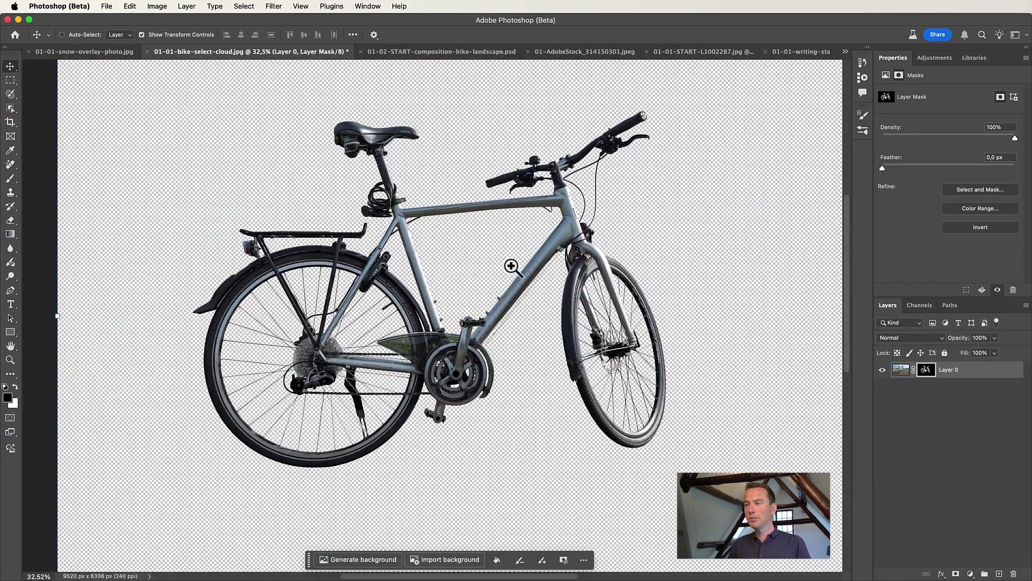
{"action": "scroll", "coordinate": [506, 267], "scroll_direction": "down", "scroll_amount": 2}
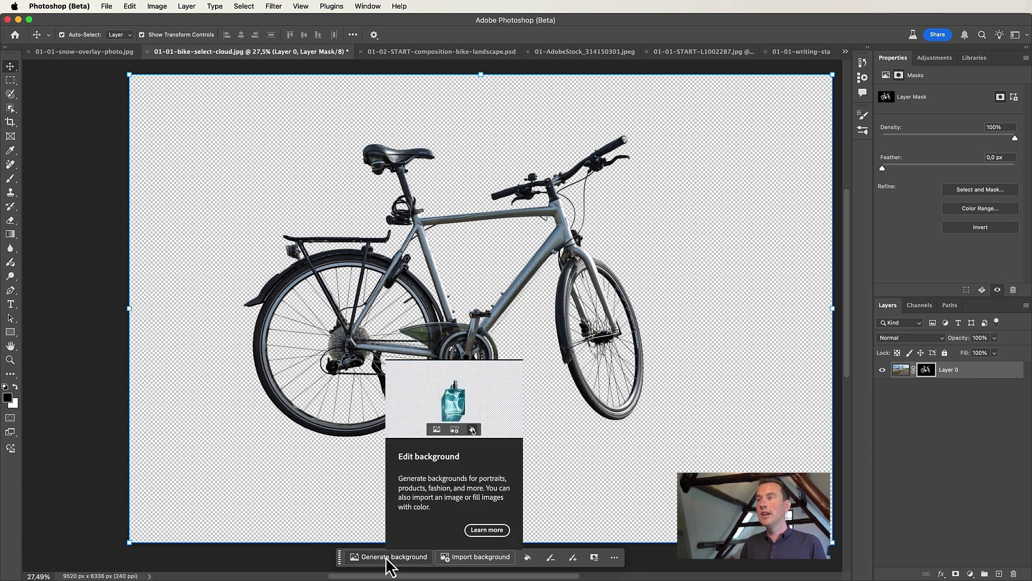
Switch to 01-02-START-composition-bike-landscape.psd and make the landscape guide layer visible.
{"action": "left_click", "coordinate": [435, 52]}
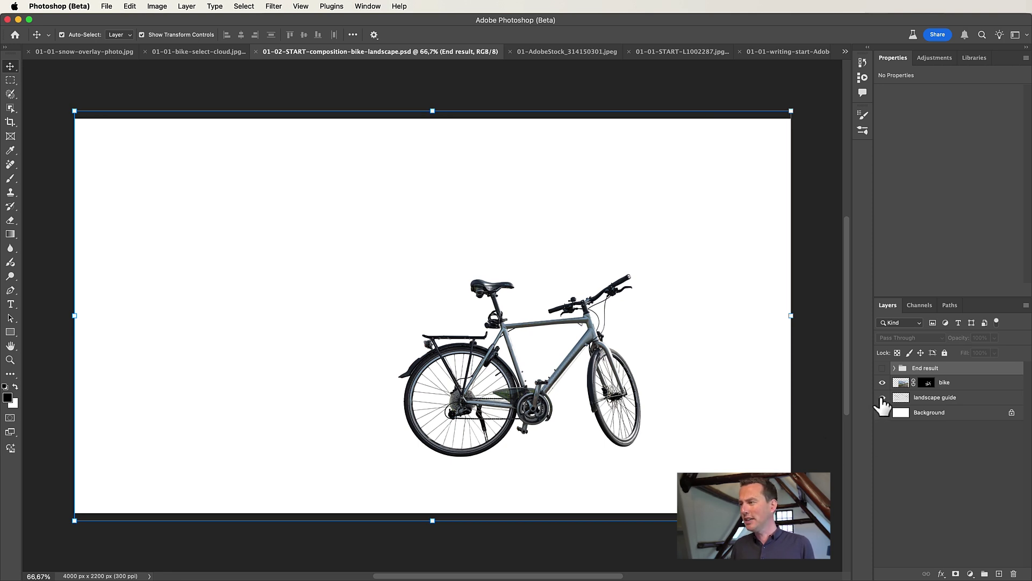
{"action": "left_click", "coordinate": [881, 398]}
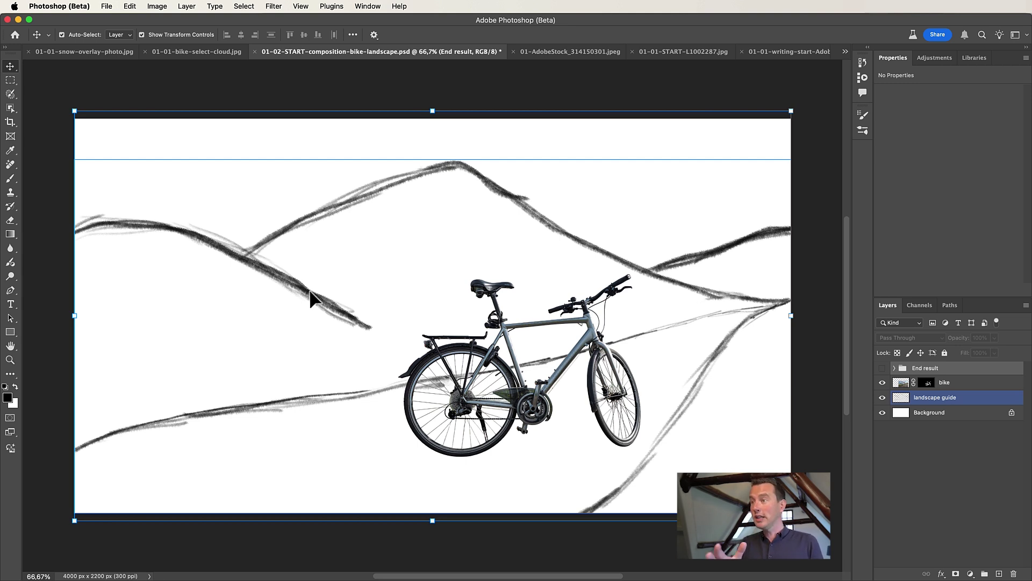
Hide the bike layer to examine the landscape sketch alone, and show the bike again.
{"action": "left_click", "coordinate": [908, 383]}
{"action": "left_click", "coordinate": [883, 382]}
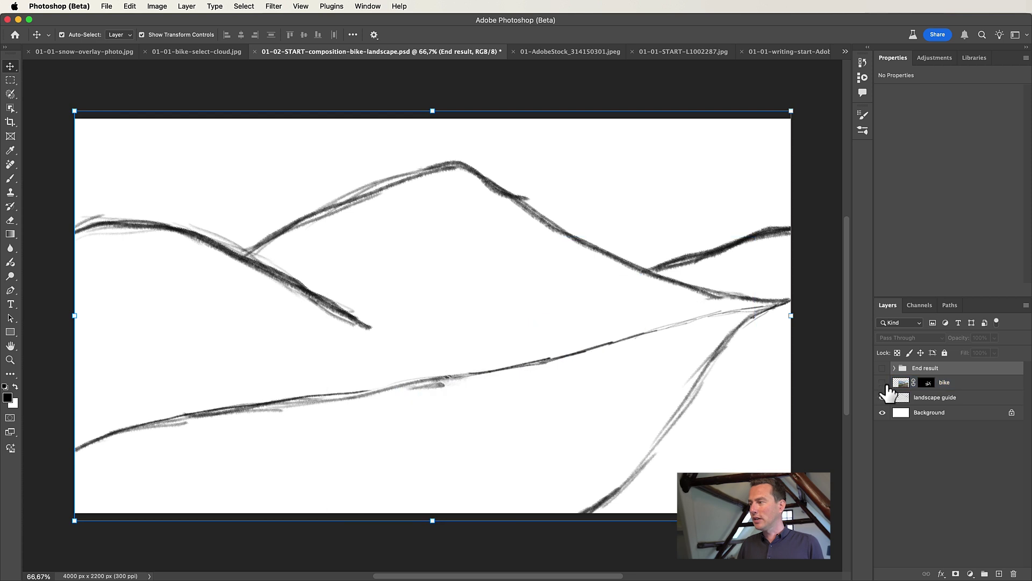
{"action": "left_click", "coordinate": [899, 397]}
{"action": "left_click", "coordinate": [912, 426]}
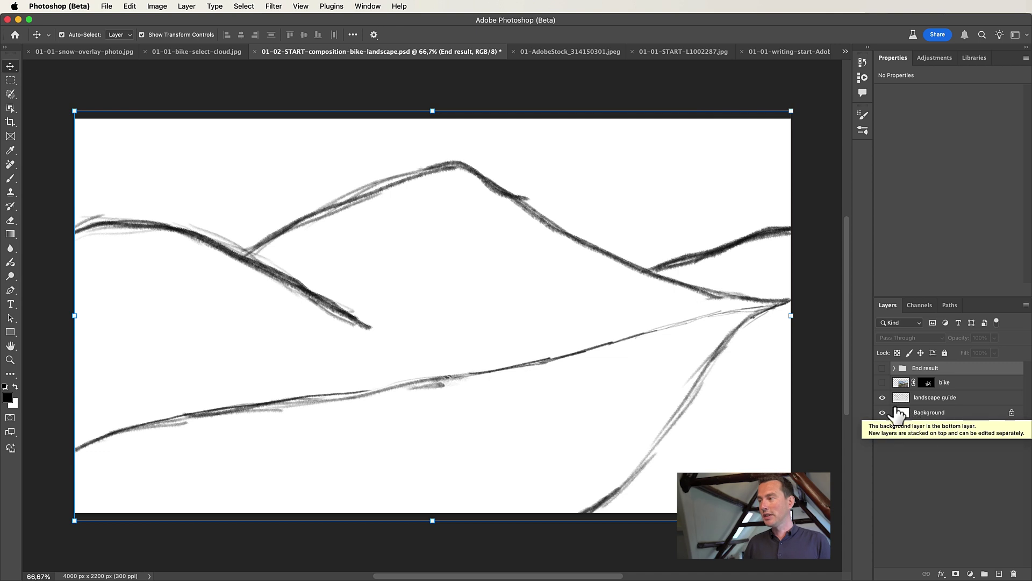
{"action": "left_click", "coordinate": [883, 383]}
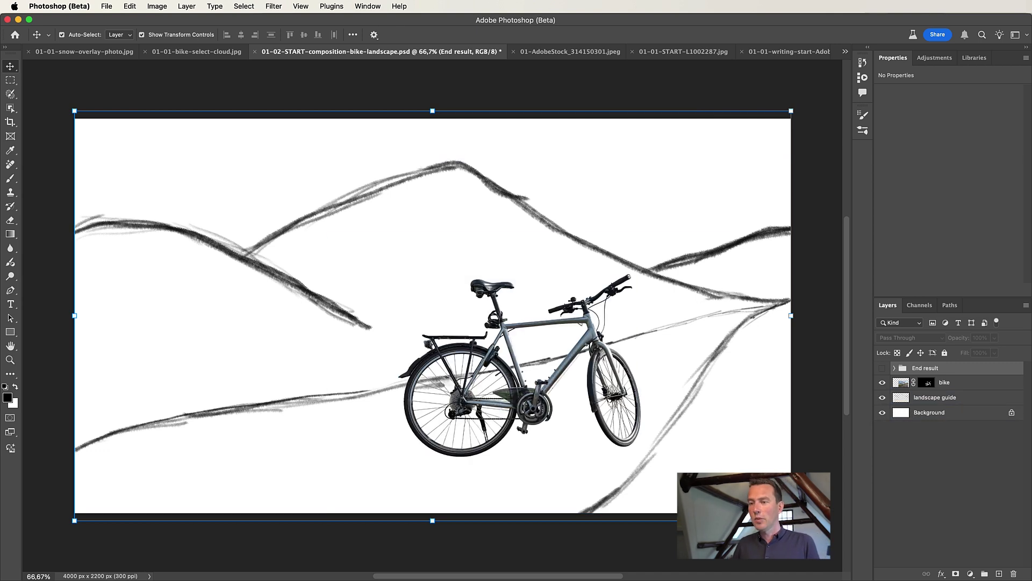
Switch to Finder and preview the reference images 01-05-comp-ref and 01-04-style-ref.jpg.
{"action": "left_click", "coordinate": [24, 565]}
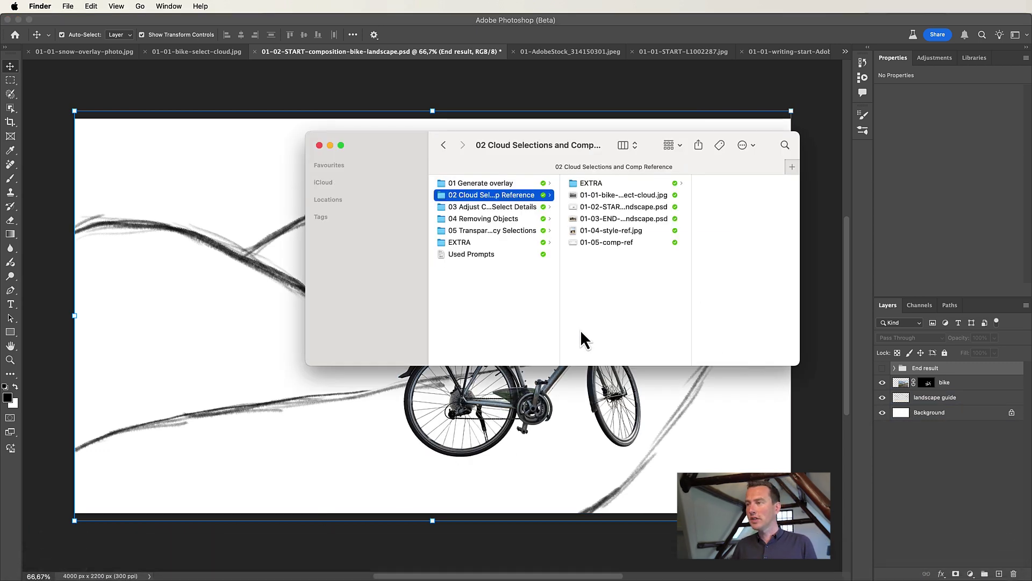
{"action": "left_click", "coordinate": [615, 229]}
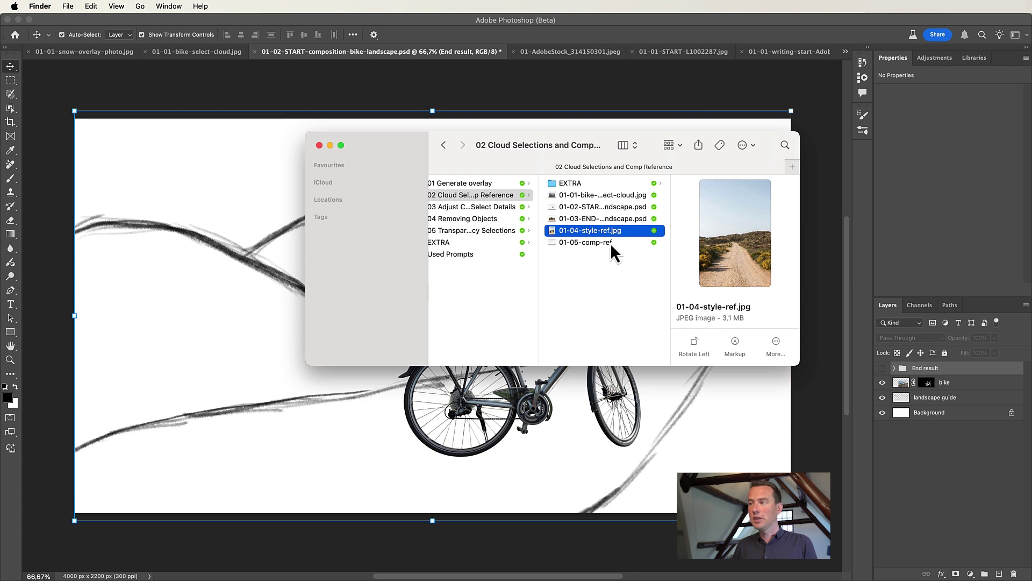
{"action": "left_click", "coordinate": [610, 243]}
{"action": "key", "text": "space"}
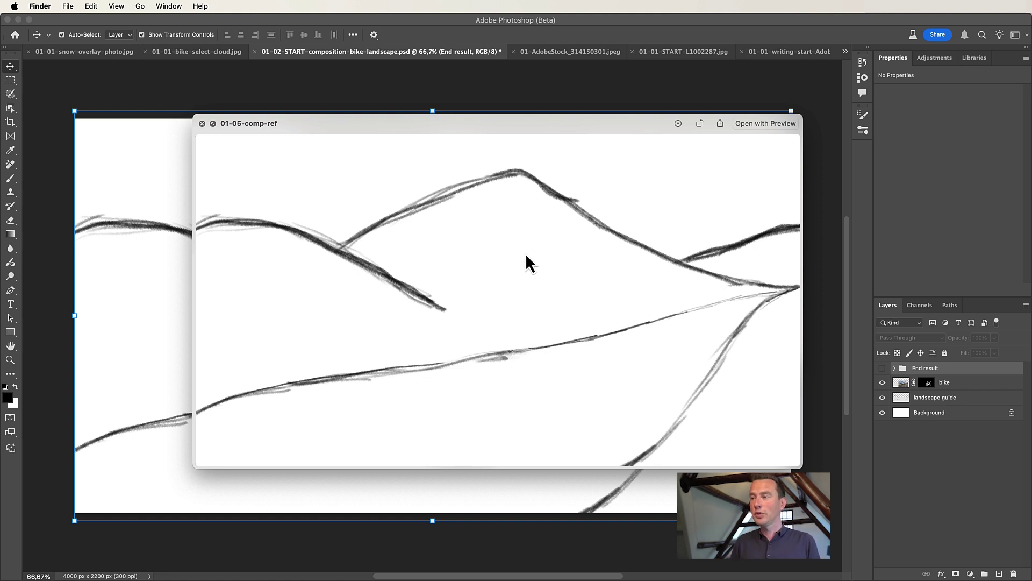
{"action": "key", "text": "space"}
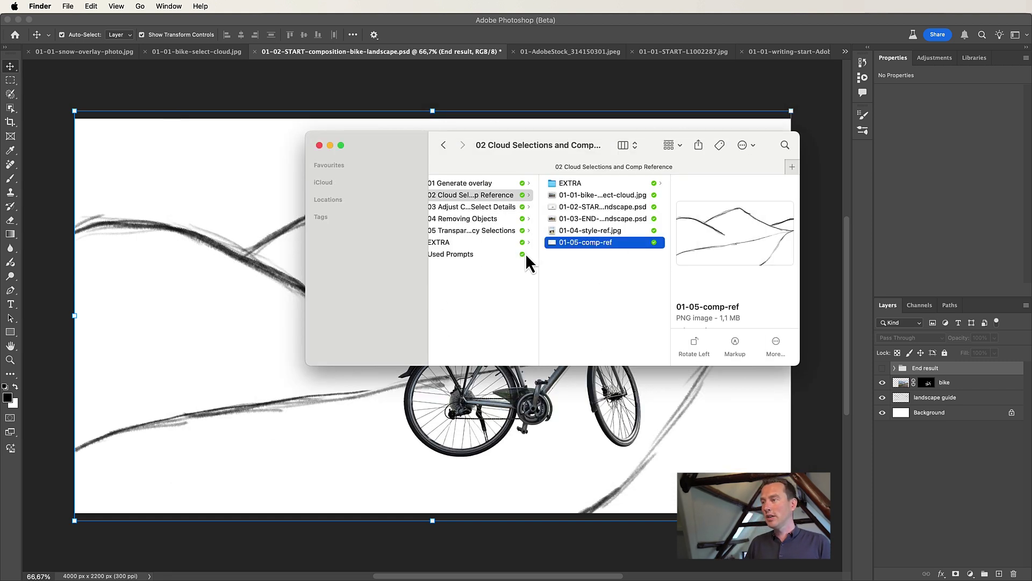
{"action": "key", "text": "Up"}
{"action": "key", "text": "space"}
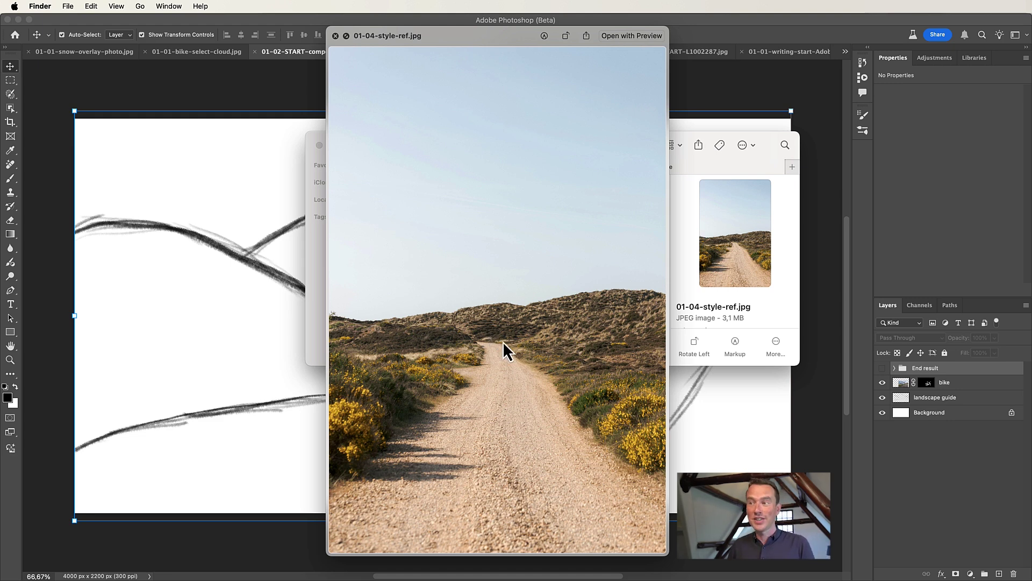
Close the reference image preview, return to Photoshop, and hide the landscape guide layer with that layer selected.
{"action": "key", "text": "space"}
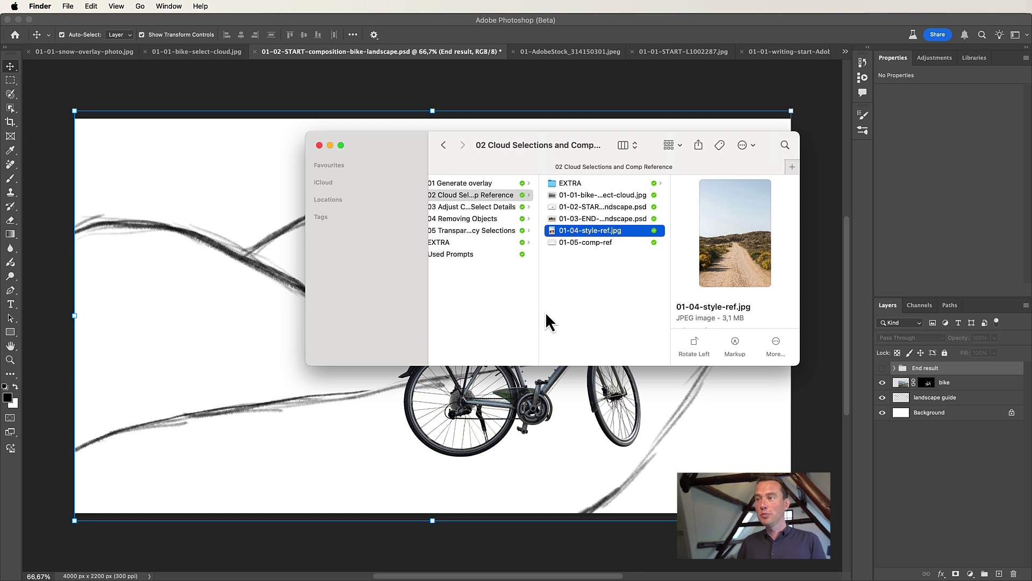
{"action": "left_click", "coordinate": [206, 372]}
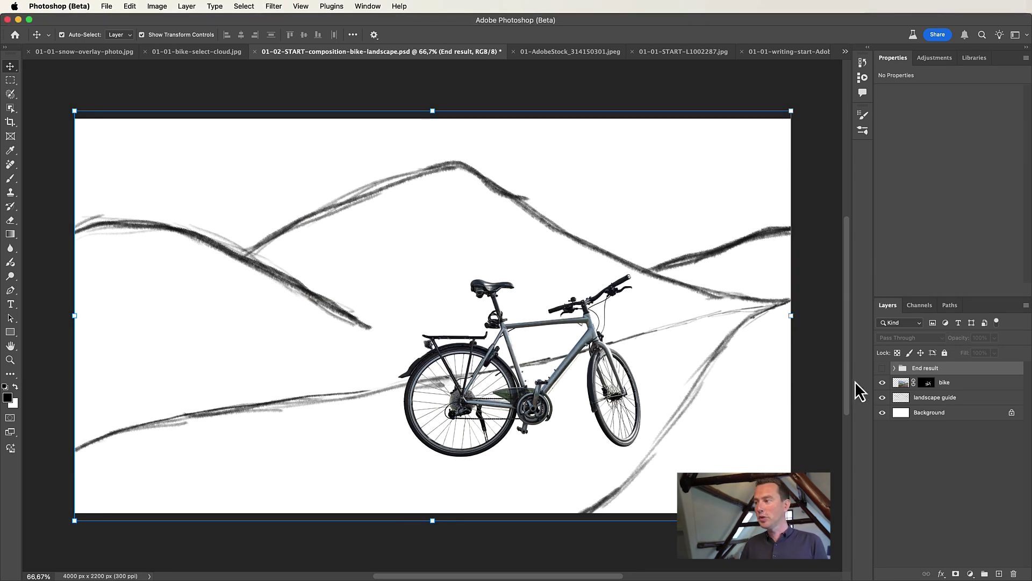
{"action": "left_click", "coordinate": [911, 399]}
{"action": "left_click", "coordinate": [882, 397]}
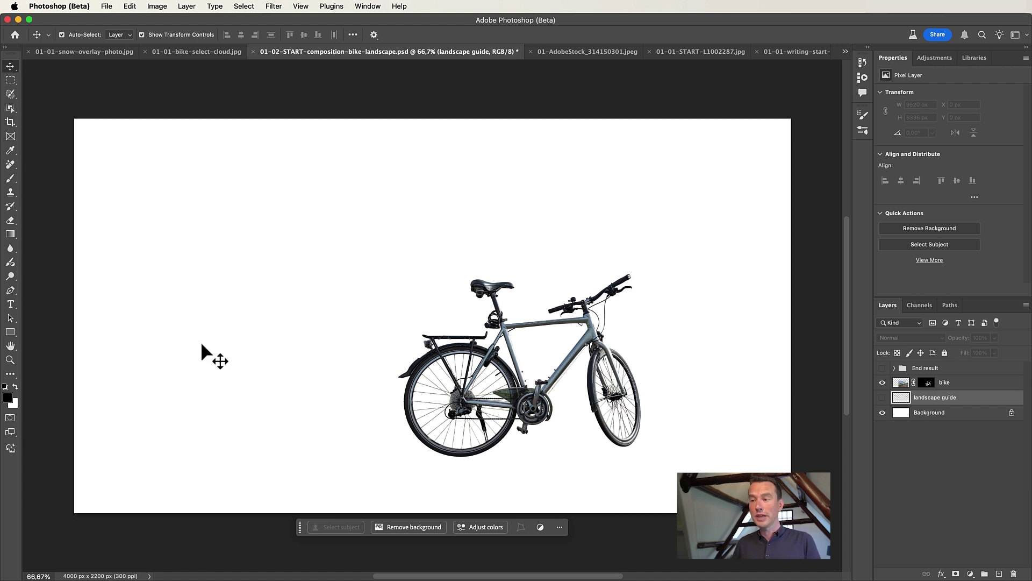
Start Generate Image with the prompt "green flower meadow with hills and a sandy road, sunlight coming from behind the hills" and content type Photo.
{"action": "left_click", "coordinate": [8, 451]}
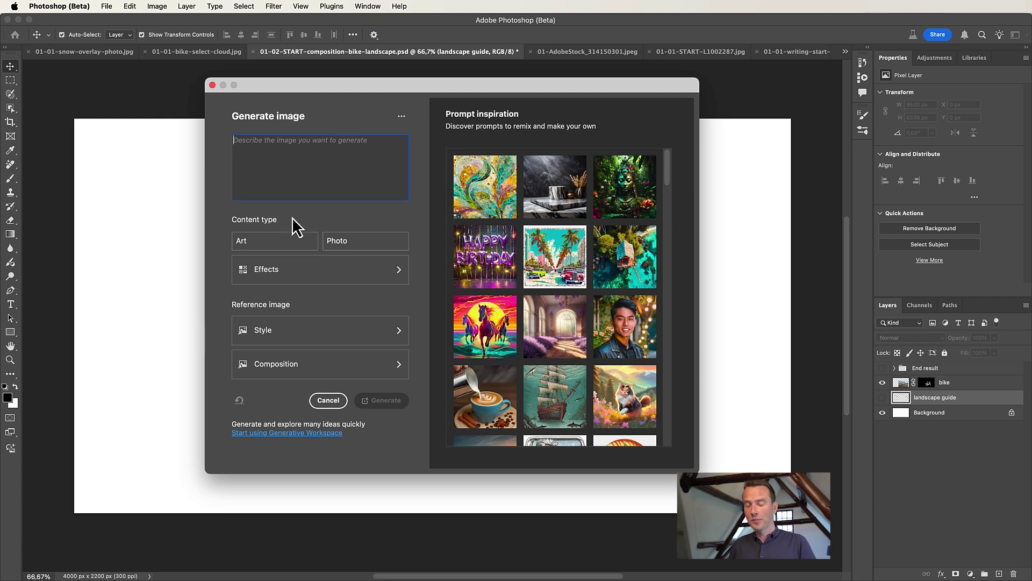
{"action": "type", "text": "green flower meadow with hills and a sandy road, sunlight coming from behind the hills"}
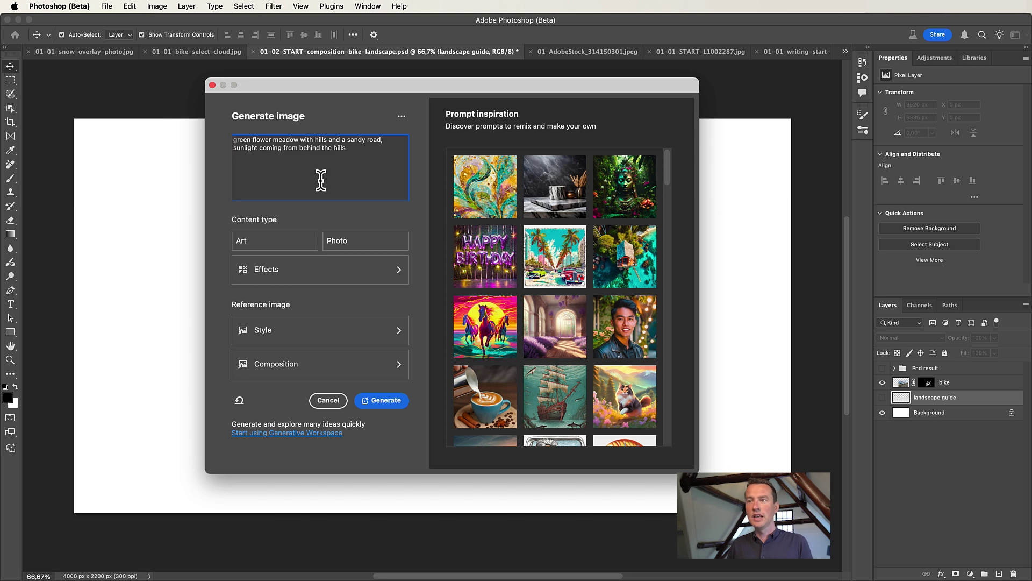
{"action": "left_click", "coordinate": [358, 240]}
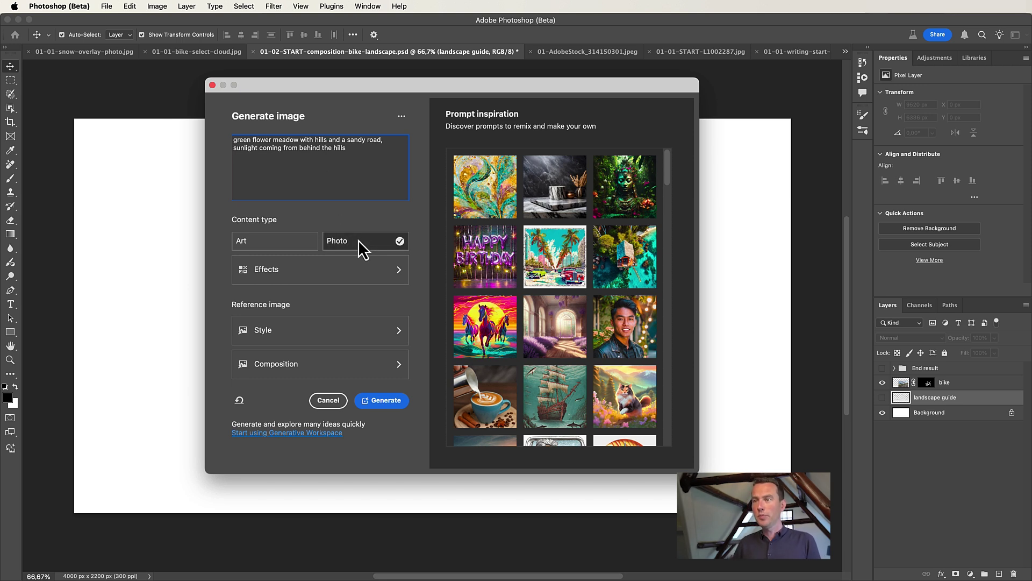
Preview 01-04-style-ref.jpg and load it as the style reference image.
{"action": "left_click", "coordinate": [263, 329]}
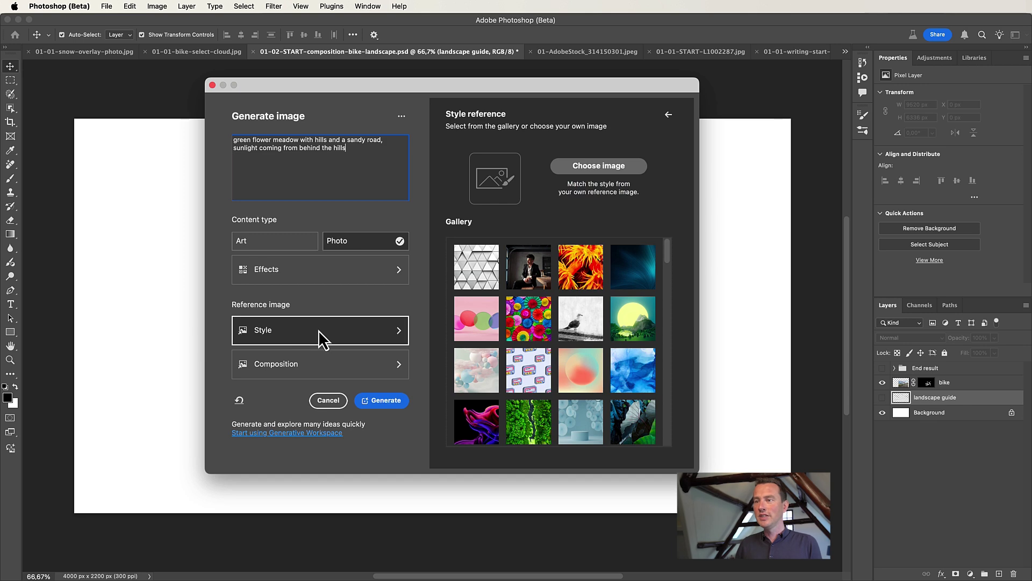
{"action": "left_click", "coordinate": [588, 166]}
{"action": "left_click", "coordinate": [409, 187]}
{"action": "key", "text": "space"}
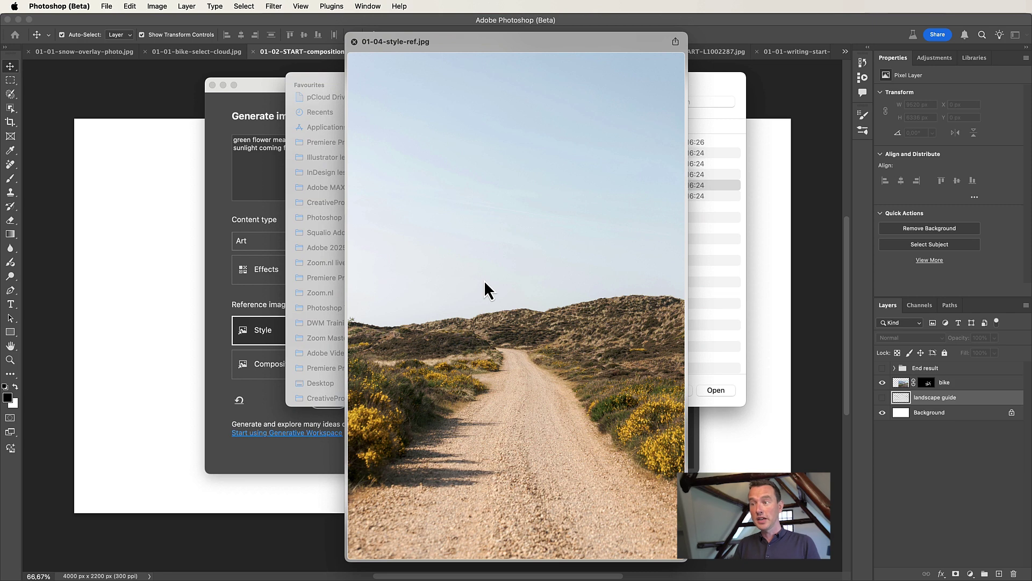
{"action": "key", "text": "space"}
{"action": "left_click", "coordinate": [716, 391]}
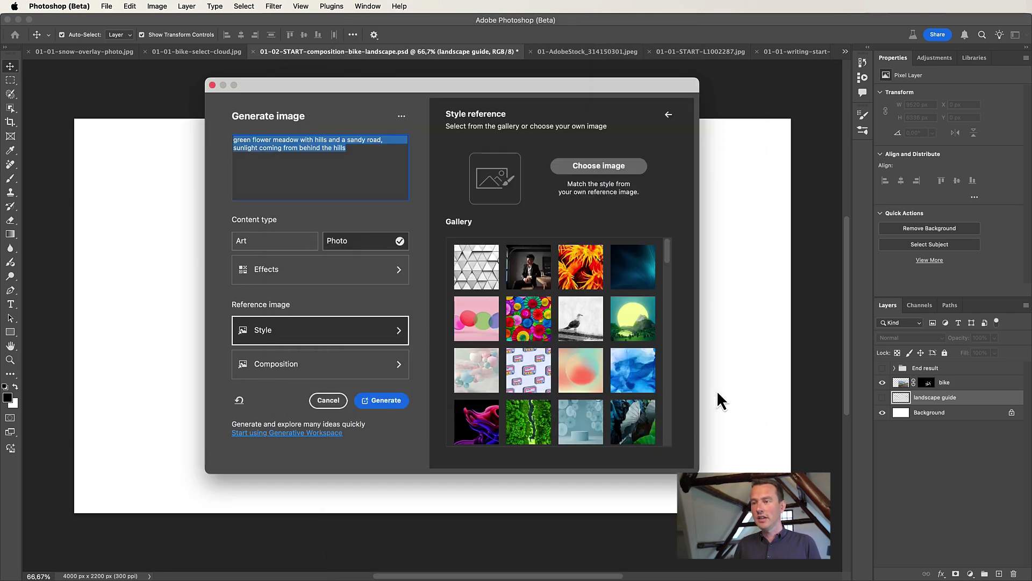
Load 01-05-comp-ref as the composition reference at maximum strength and generate the landscape image.
{"action": "left_click", "coordinate": [296, 367]}
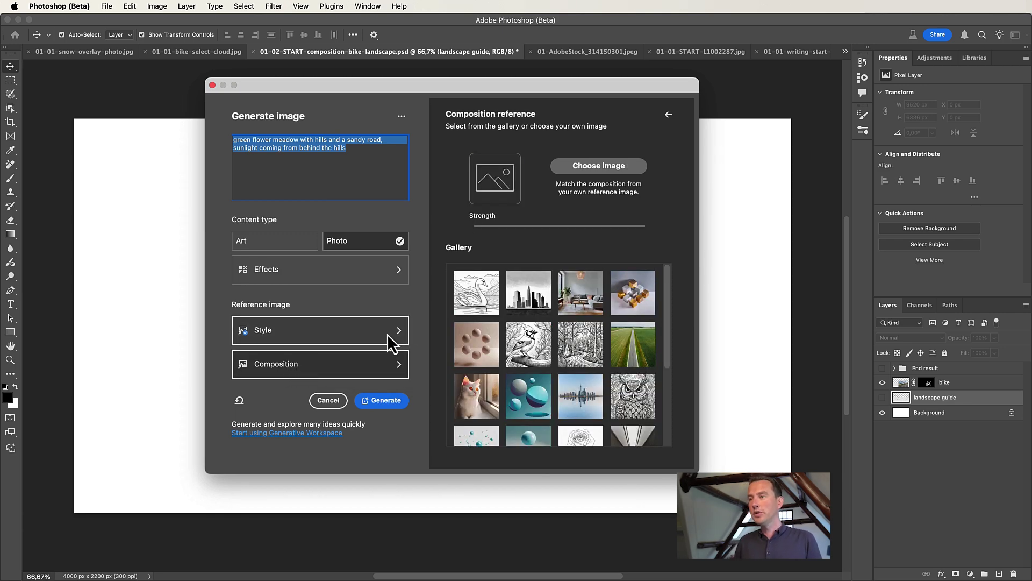
{"action": "left_click", "coordinate": [589, 170]}
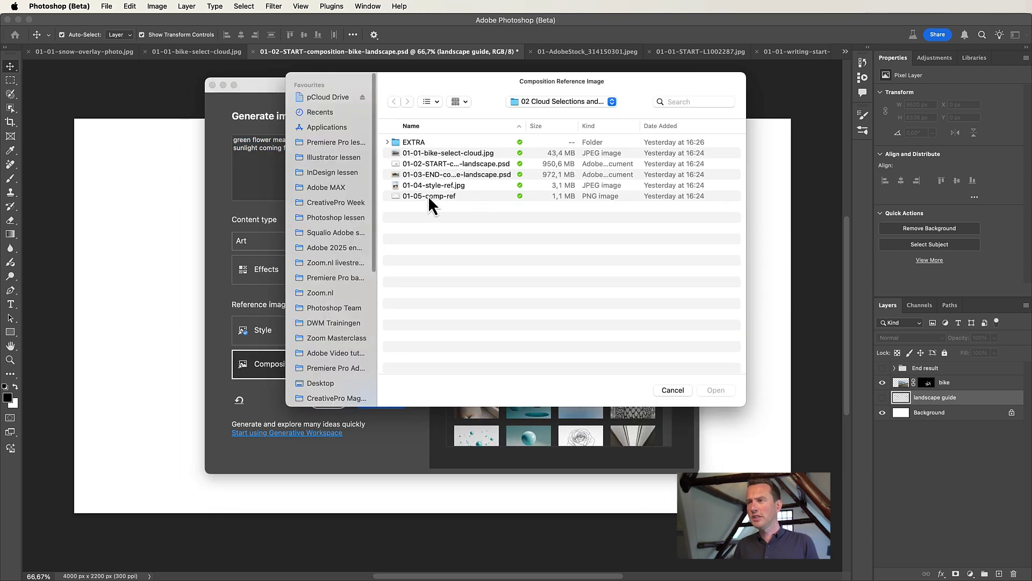
{"action": "left_click", "coordinate": [426, 196]}
{"action": "key", "text": "space"}
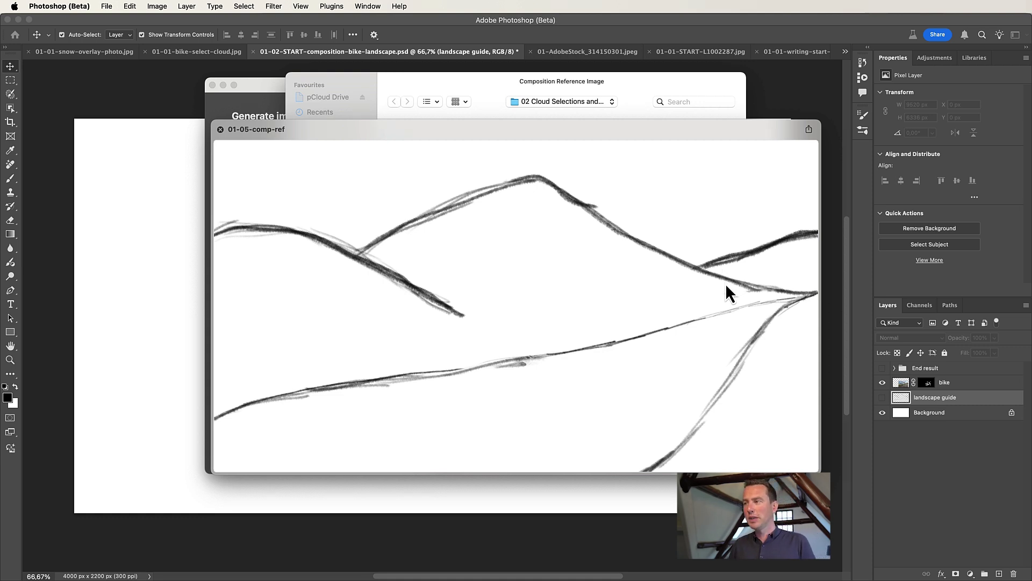
{"action": "key", "text": "space"}
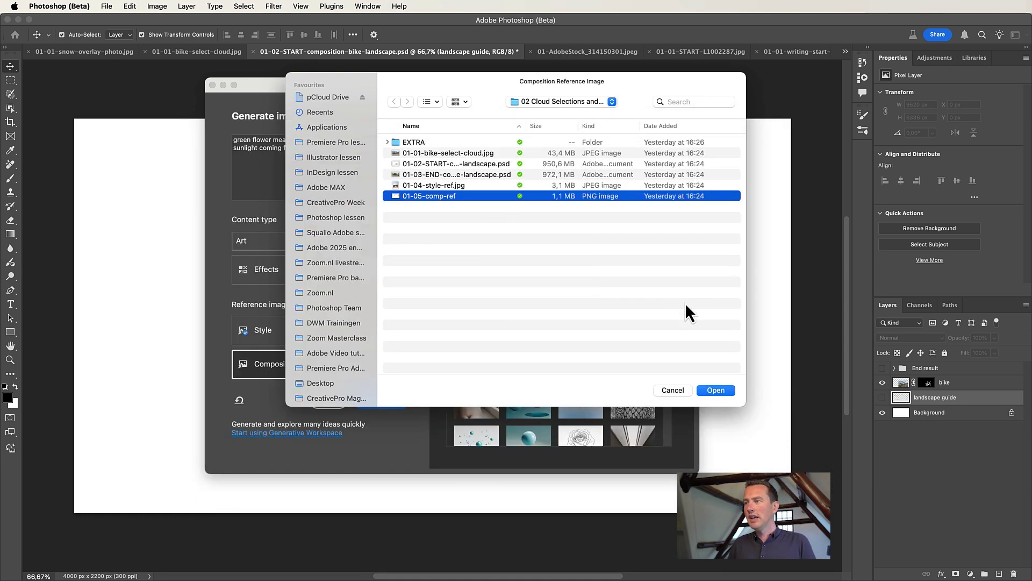
{"action": "left_click", "coordinate": [717, 390]}
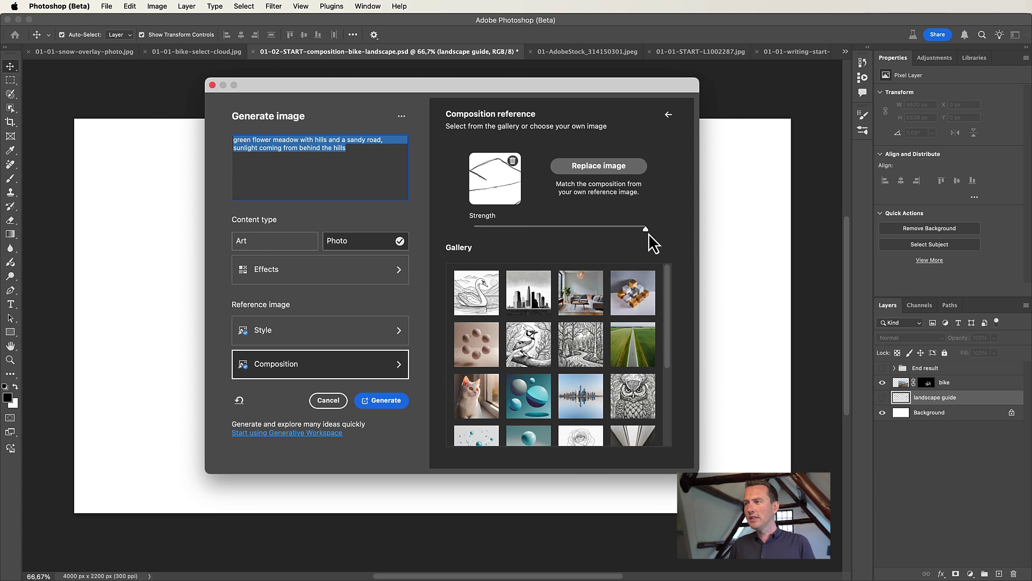
{"action": "mouse_move", "coordinate": [645, 229]}
{"action": "left_mouse_down"}
{"action": "mouse_move", "coordinate": [595, 230]}
{"action": "mouse_move", "coordinate": [644, 228]}
{"action": "left_mouse_up"}
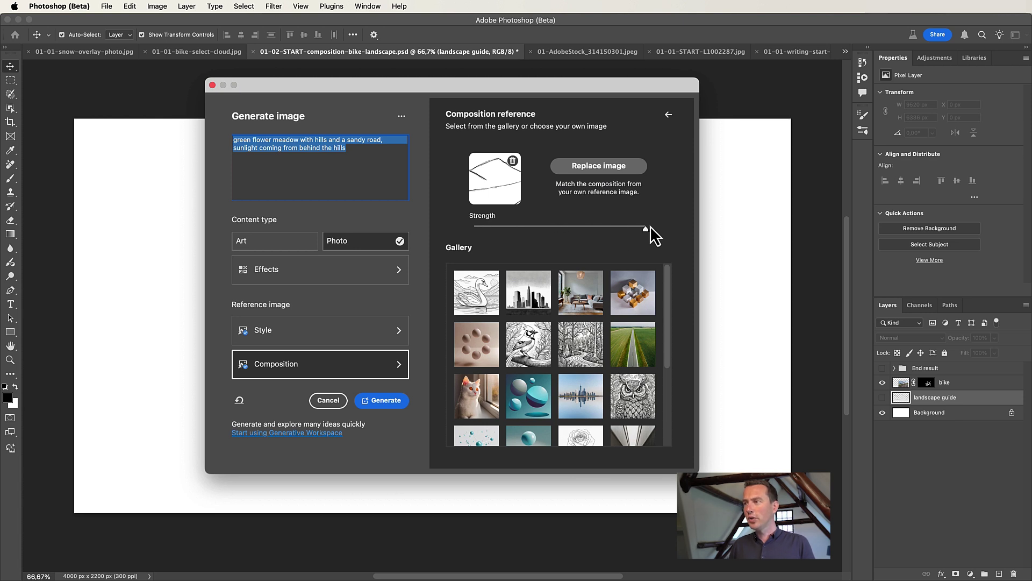
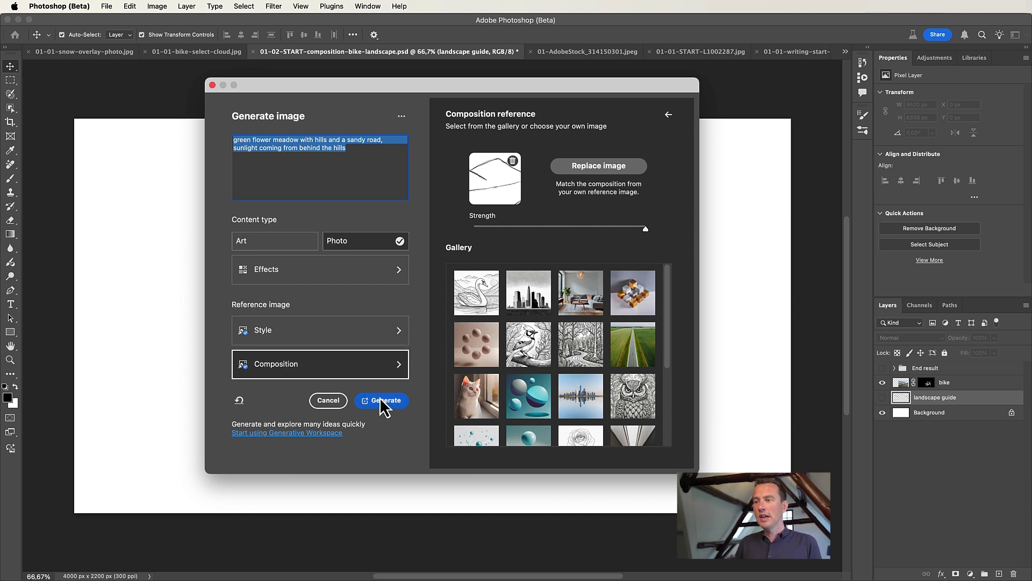
{"action": "left_click", "coordinate": [384, 402]}
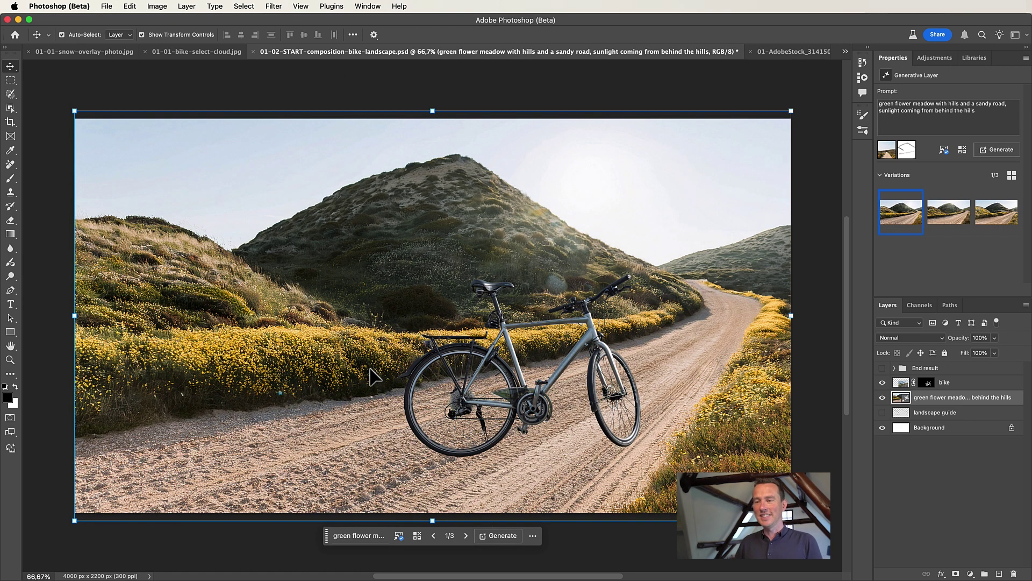
Show the landscape guide layer and repeatedly hide and show the generated landscape to compare it with the sketch.
{"action": "left_click", "coordinate": [564, 350]}
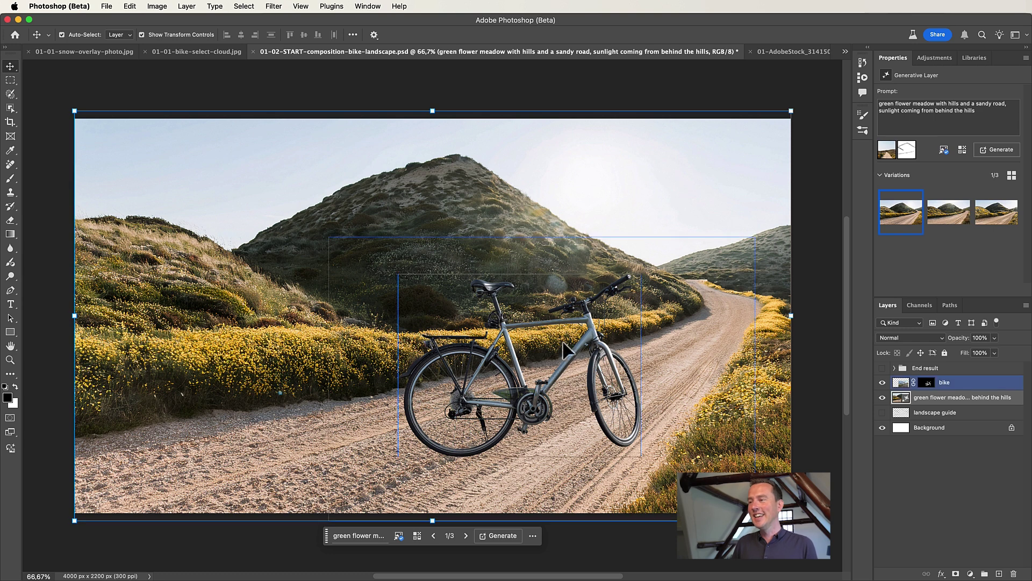
{"action": "left_click", "coordinate": [675, 347]}
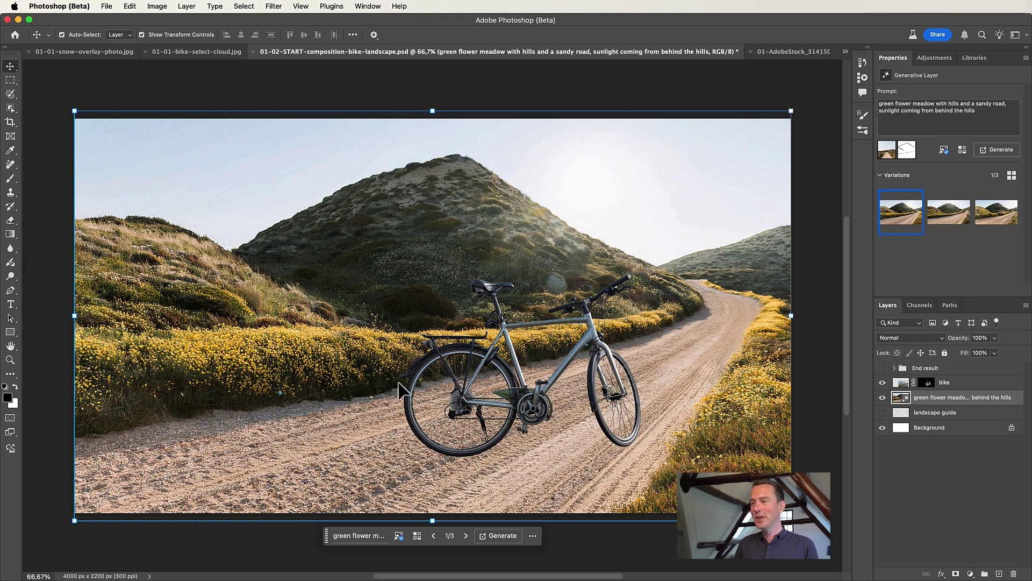
{"action": "left_click", "coordinate": [883, 413]}
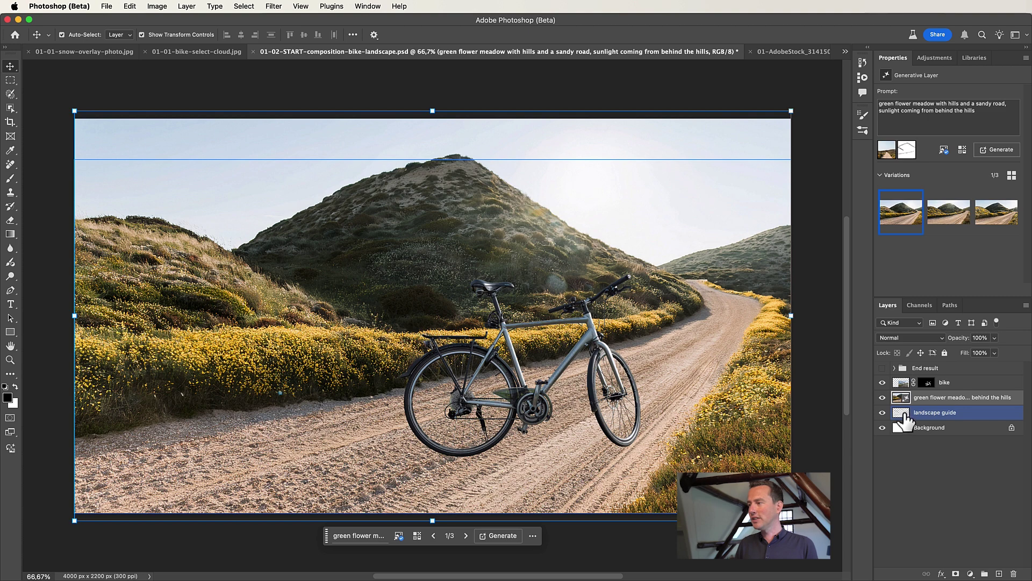
{"action": "left_click", "coordinate": [882, 397]}
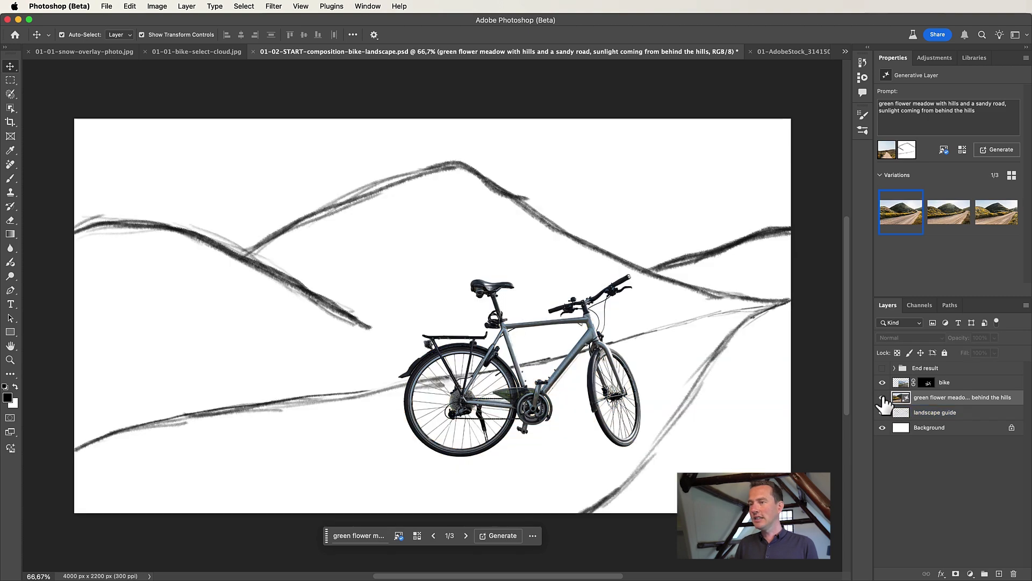
{"action": "left_click", "coordinate": [882, 398]}
{"action": "left_click", "coordinate": [882, 398]}
{"action": "left_click", "coordinate": [882, 398]}
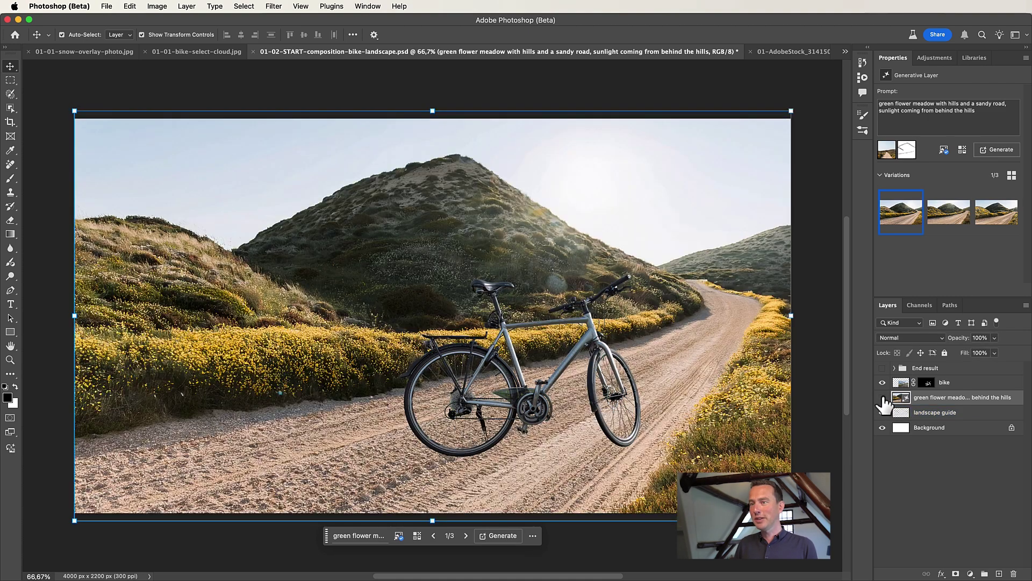
{"action": "left_click", "coordinate": [882, 398]}
{"action": "left_click", "coordinate": [882, 399]}
{"action": "left_click", "coordinate": [883, 398]}
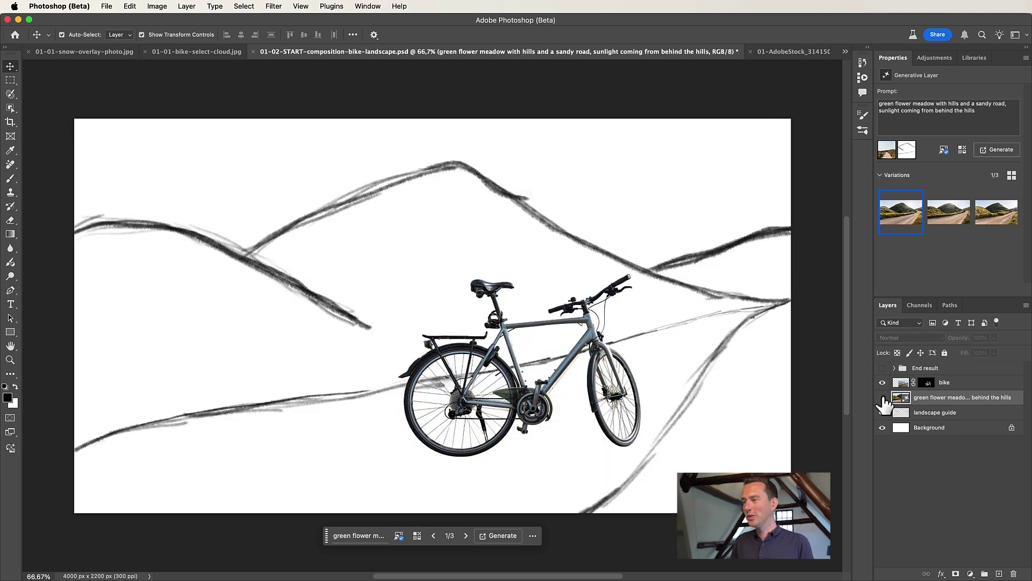
{"action": "left_click", "coordinate": [883, 397]}
{"action": "left_click", "coordinate": [938, 382]}
{"action": "left_click", "coordinate": [908, 412]}
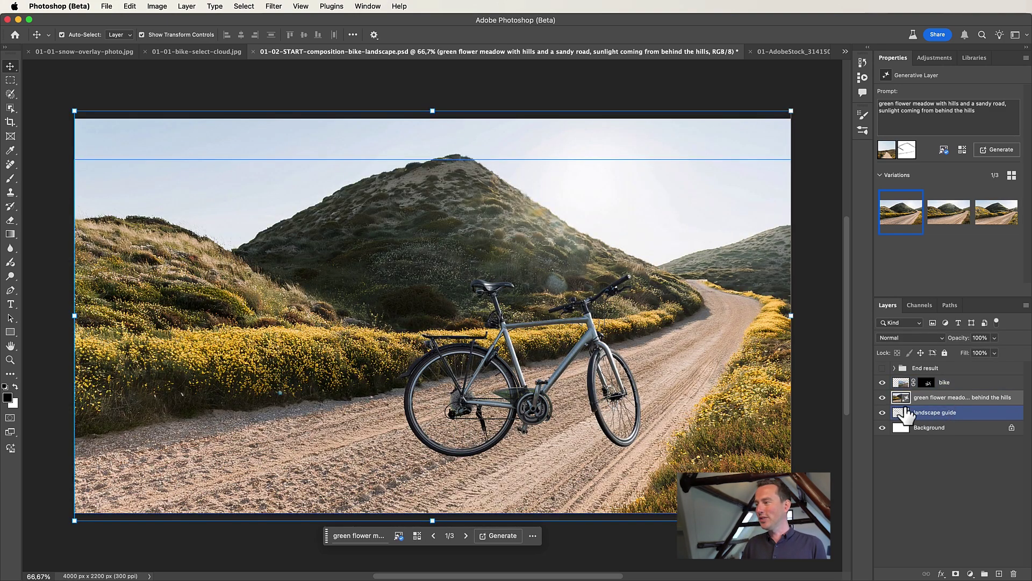
{"action": "left_click", "coordinate": [909, 397]}
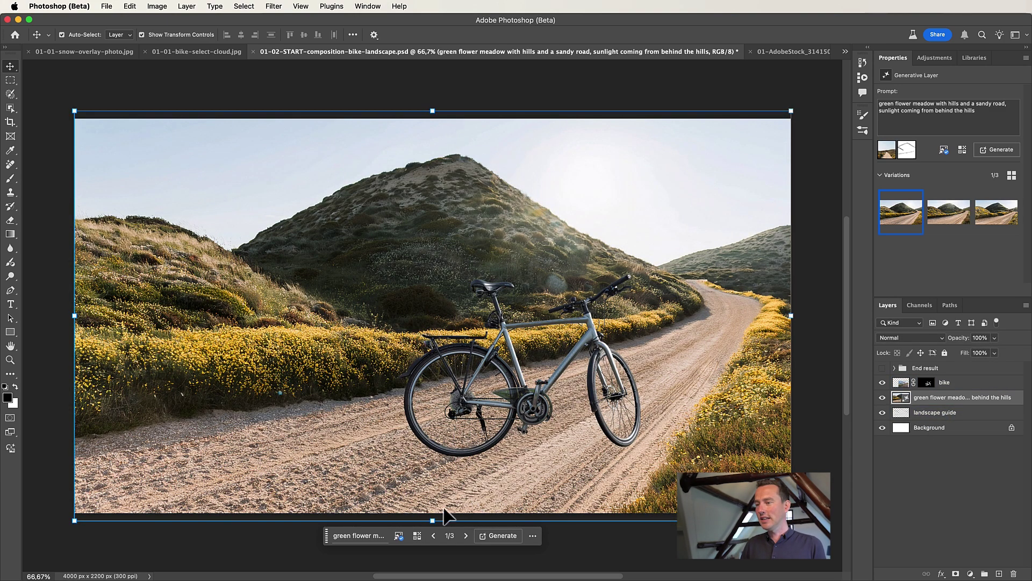
Review the generated landscape variations and choose the second one.
{"action": "left_click", "coordinate": [465, 536]}
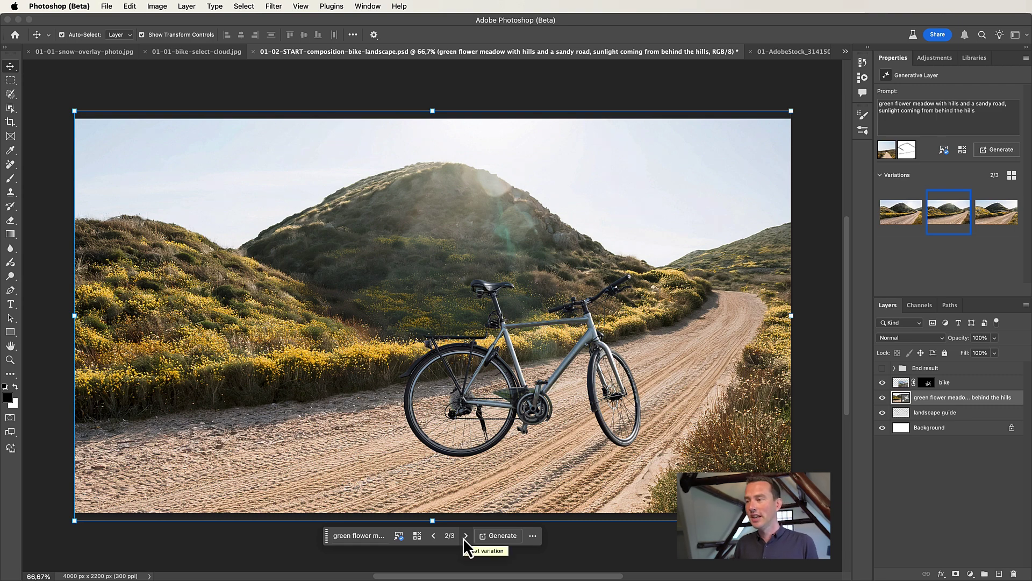
{"action": "left_click", "coordinate": [466, 536]}
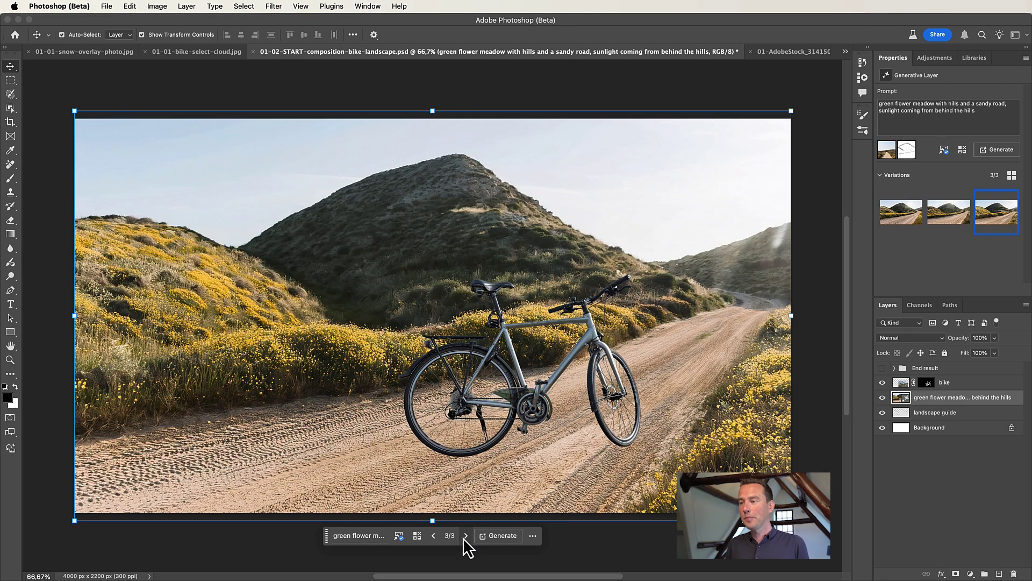
{"action": "left_click", "coordinate": [432, 535]}
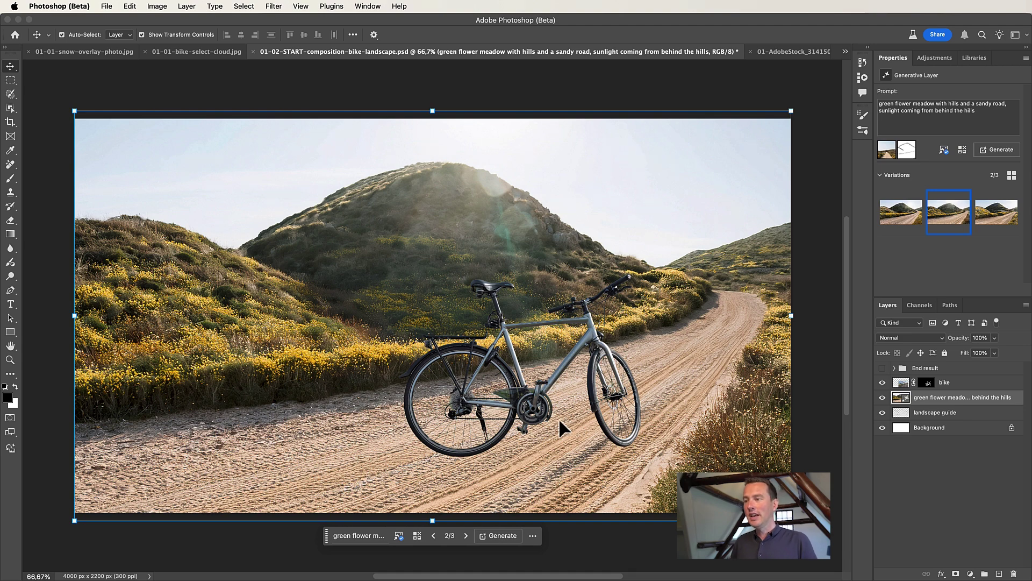
With the bike layer active, paint a Selection Brush area over the road beneath the bike's wheels, reaching down to the image's lower edge.
{"action": "scroll", "coordinate": [570, 428], "scroll_direction": "up", "scroll_amount": 2}
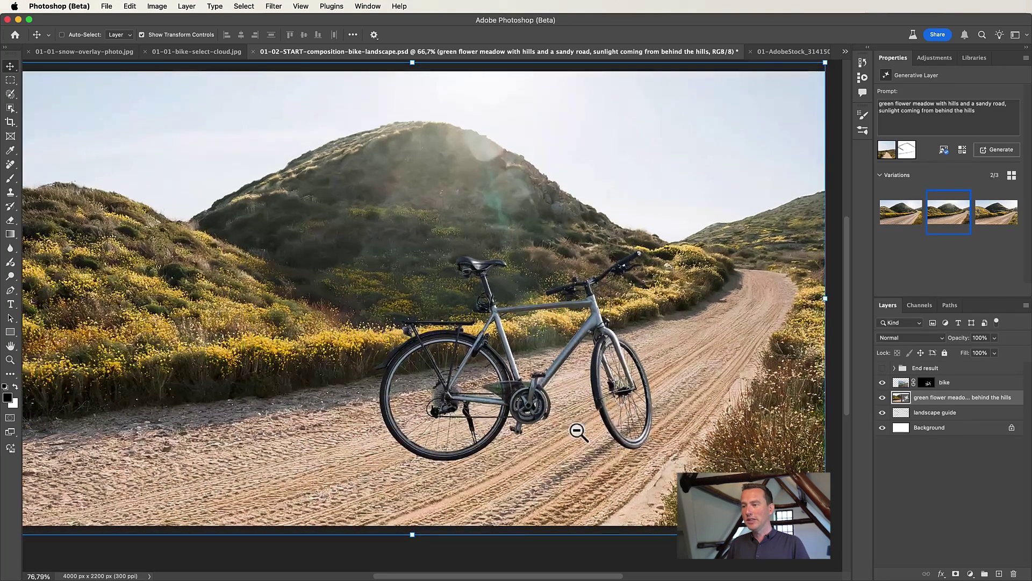
{"action": "left_click_drag", "start_coordinate": [578, 430], "coordinate": [557, 379]}
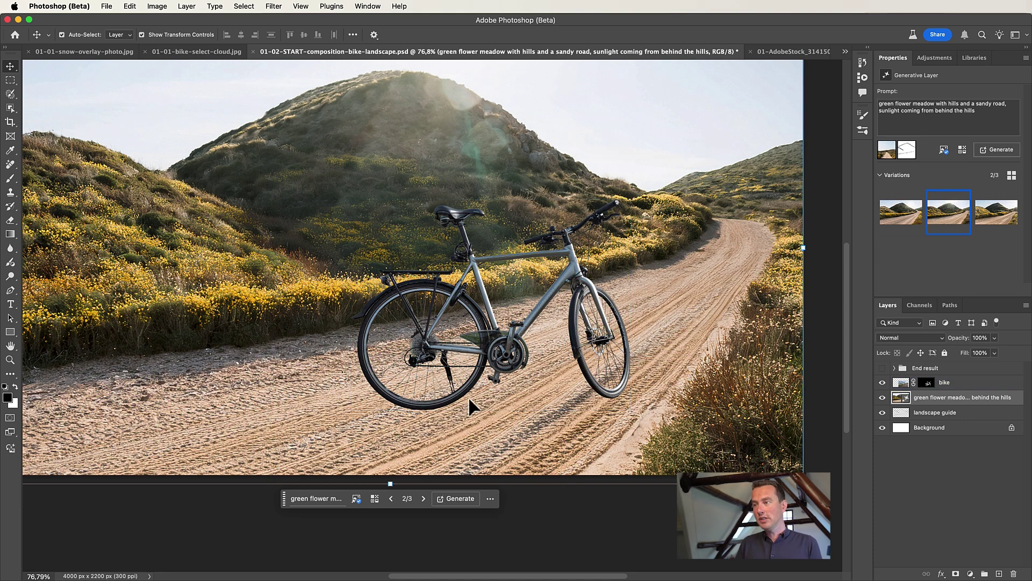
{"action": "left_click", "coordinate": [967, 382]}
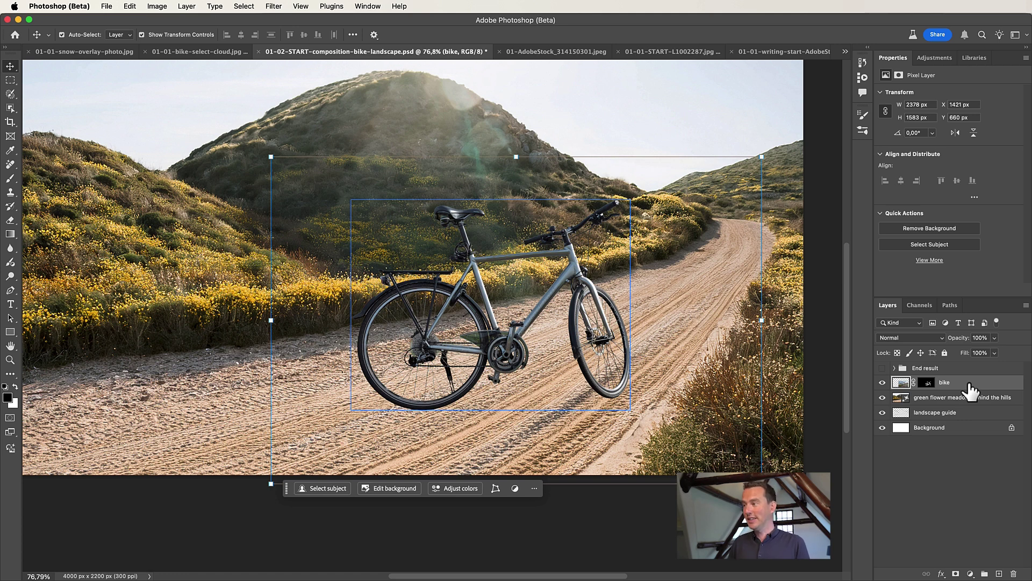
{"action": "left_click", "coordinate": [963, 398]}
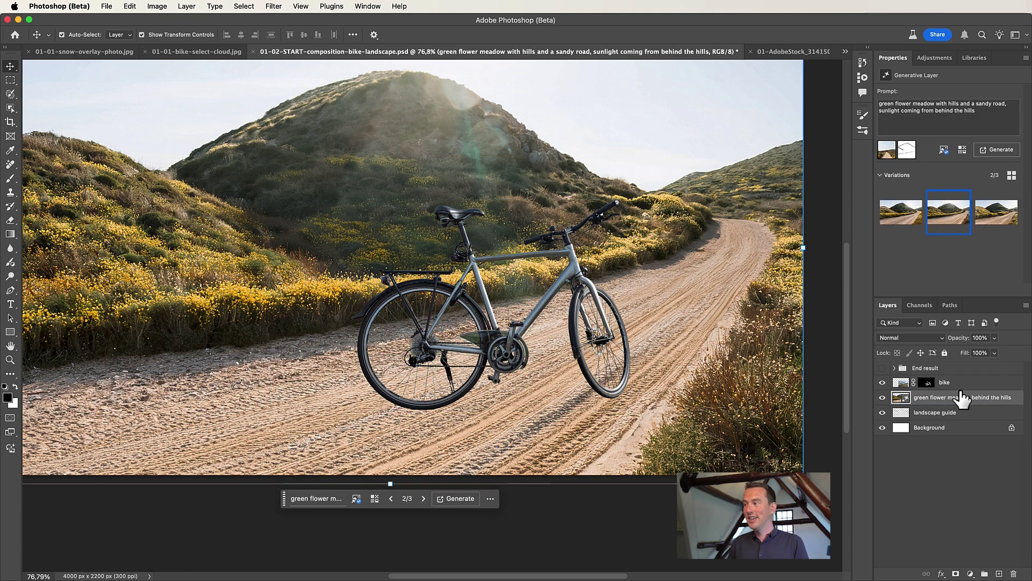
{"action": "left_click", "coordinate": [972, 384]}
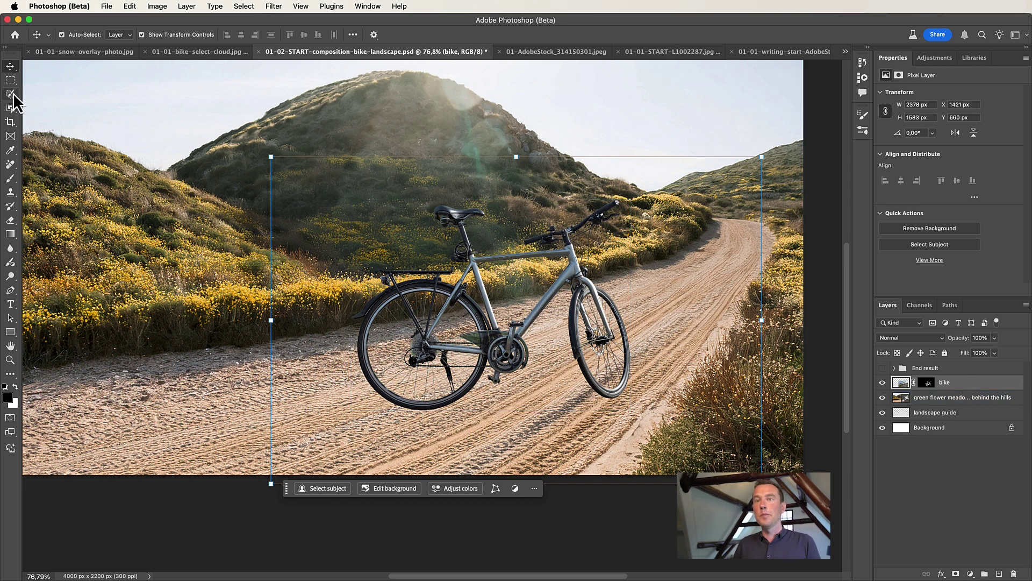
{"action": "left_click", "coordinate": [12, 95]}
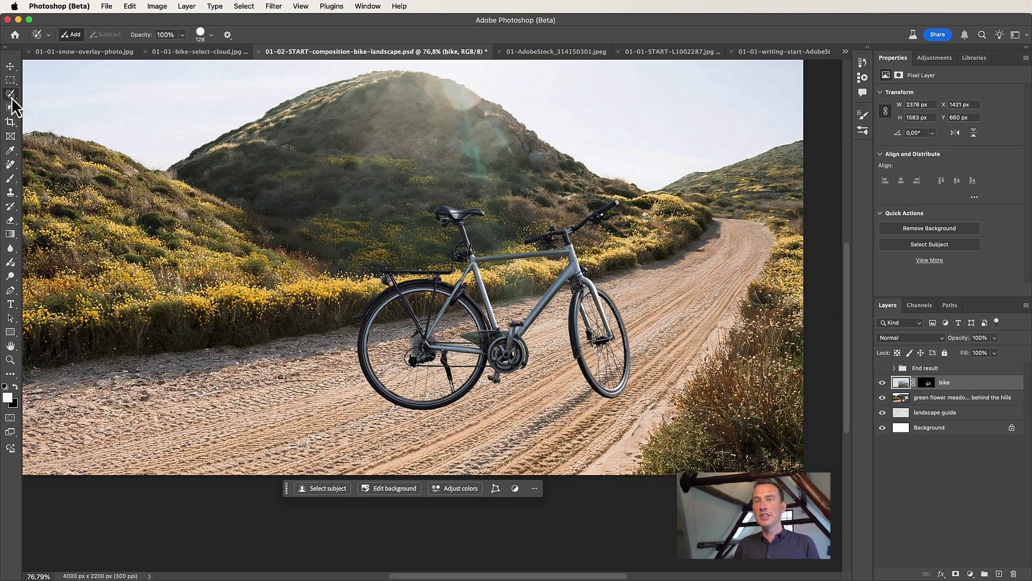
{"action": "mouse_move", "coordinate": [357, 419]}
{"action": "left_mouse_down"}
{"action": "mouse_move", "coordinate": [450, 419]}
{"action": "mouse_move", "coordinate": [532, 399]}
{"action": "mouse_move", "coordinate": [618, 413]}
{"action": "mouse_move", "coordinate": [590, 460]}
{"action": "mouse_move", "coordinate": [565, 466]}
{"action": "mouse_move", "coordinate": [393, 474]}
{"action": "mouse_move", "coordinate": [296, 460]}
{"action": "mouse_move", "coordinate": [298, 445]}
{"action": "mouse_move", "coordinate": [356, 422]}
{"action": "left_mouse_up"}
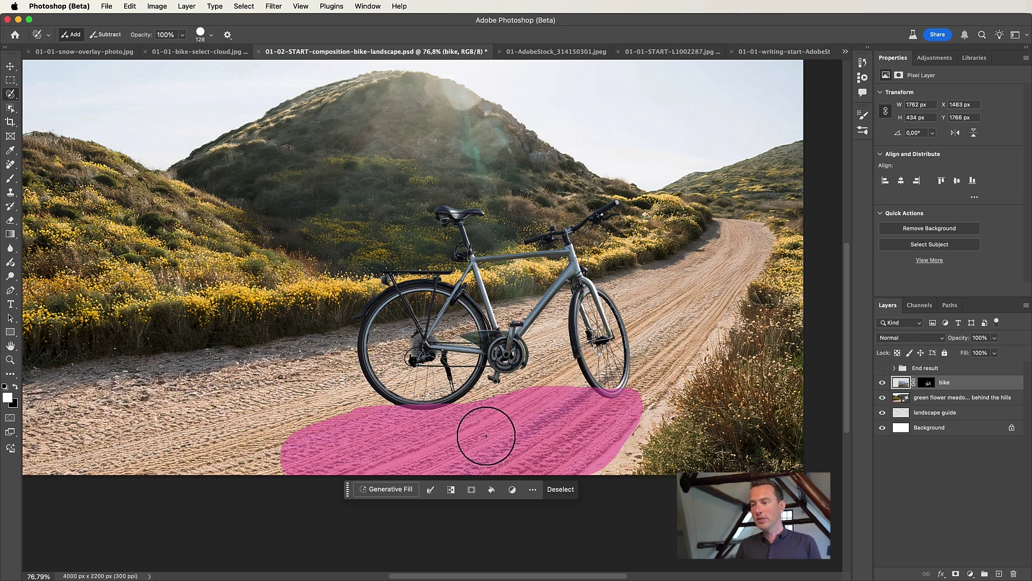
Use Generative Fill with the prompt "soft shadow" on the selected road area beneath the bike.
{"action": "left_click", "coordinate": [385, 490]}
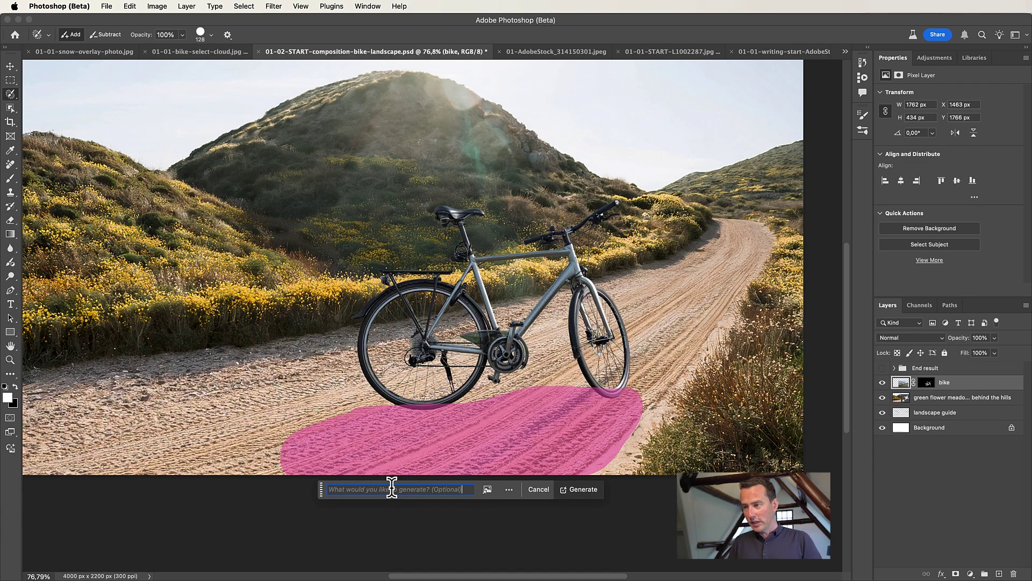
{"action": "type", "text": "soft"}
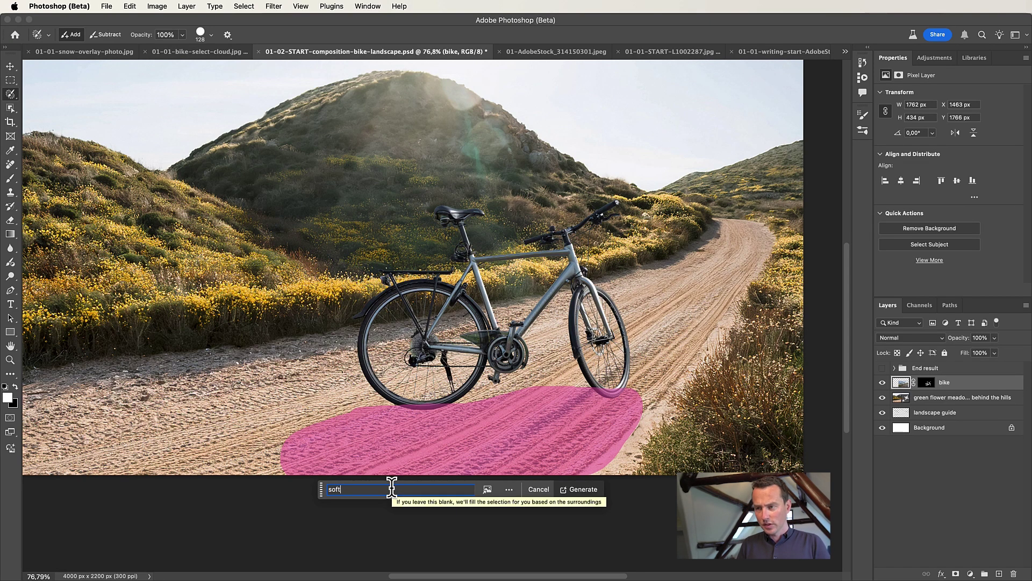
{"action": "type", "text": " shadow"}
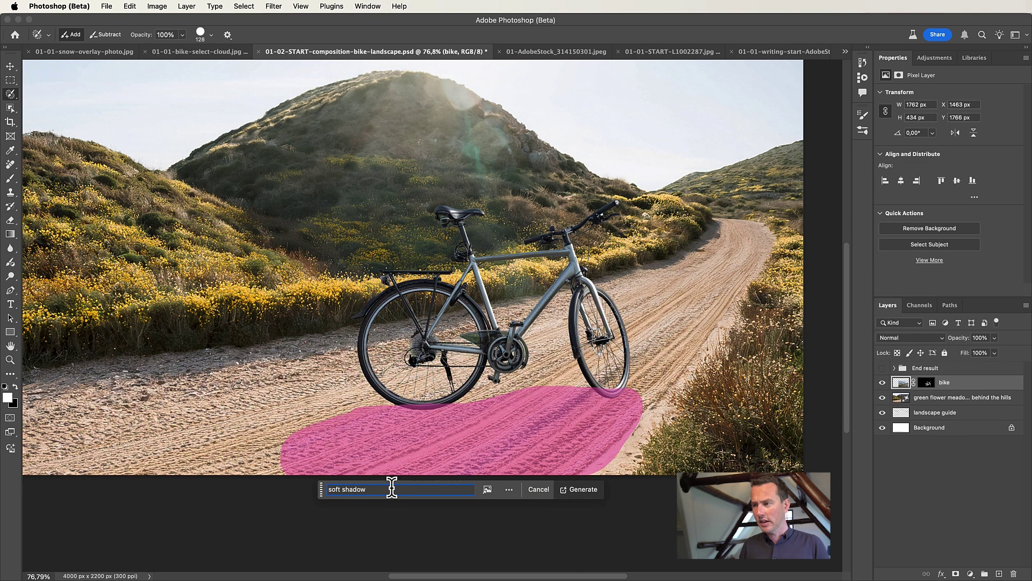
{"action": "left_click", "coordinate": [580, 499]}
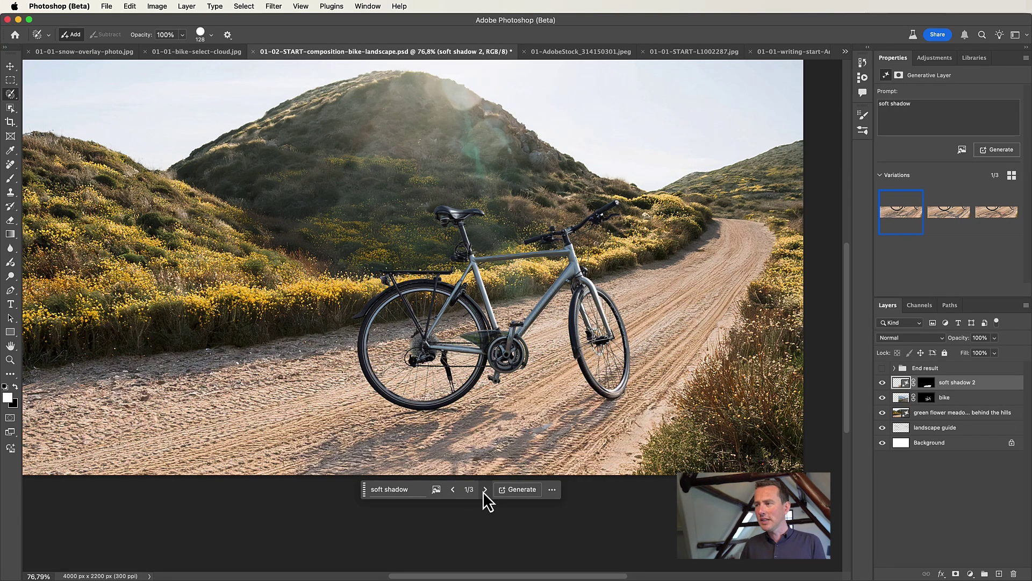
Choose the third variation of the generated bike shadow and lower its layer opacity to 71%.
{"action": "left_click", "coordinate": [484, 489]}
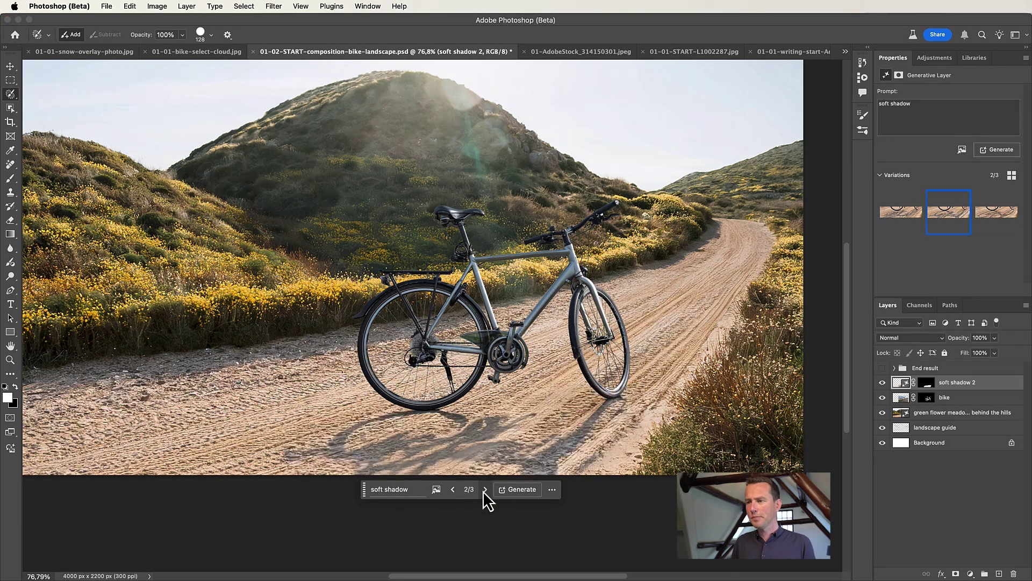
{"action": "left_click", "coordinate": [483, 490]}
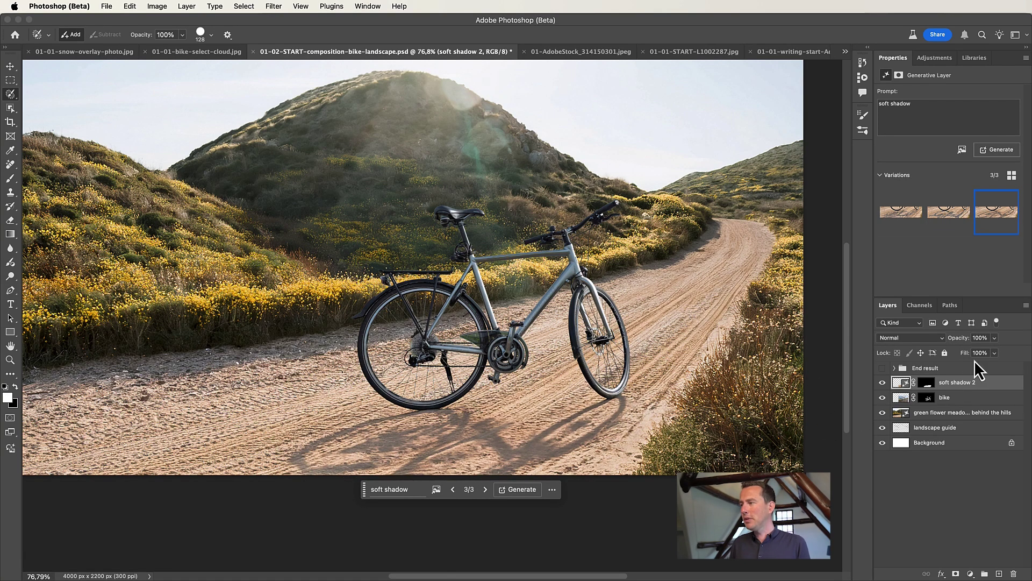
{"action": "left_click_drag", "start_coordinate": [959, 340], "coordinate": [944, 341]}
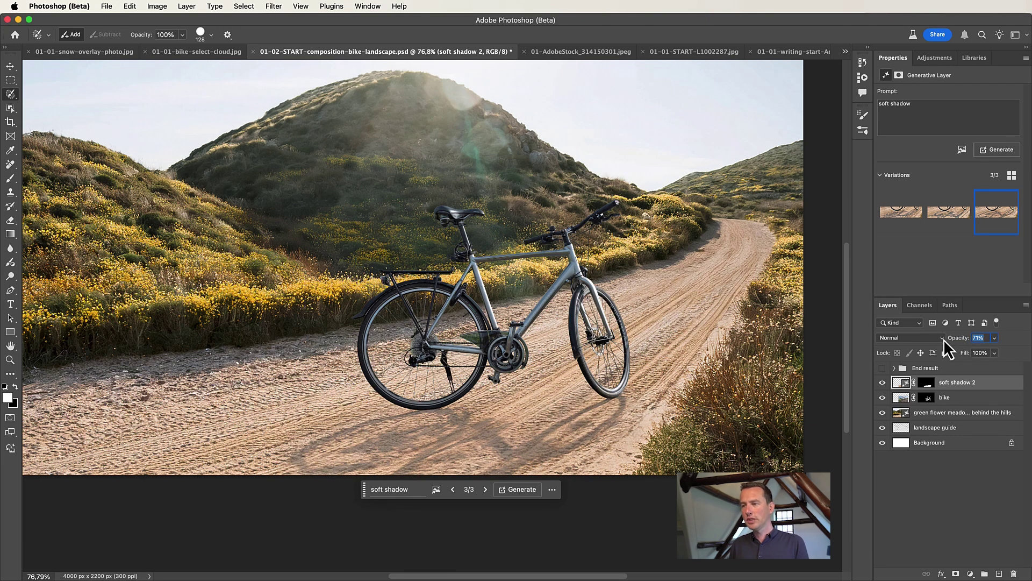
{"action": "scroll", "coordinate": [508, 340], "scroll_direction": "down", "scroll_amount": 3}
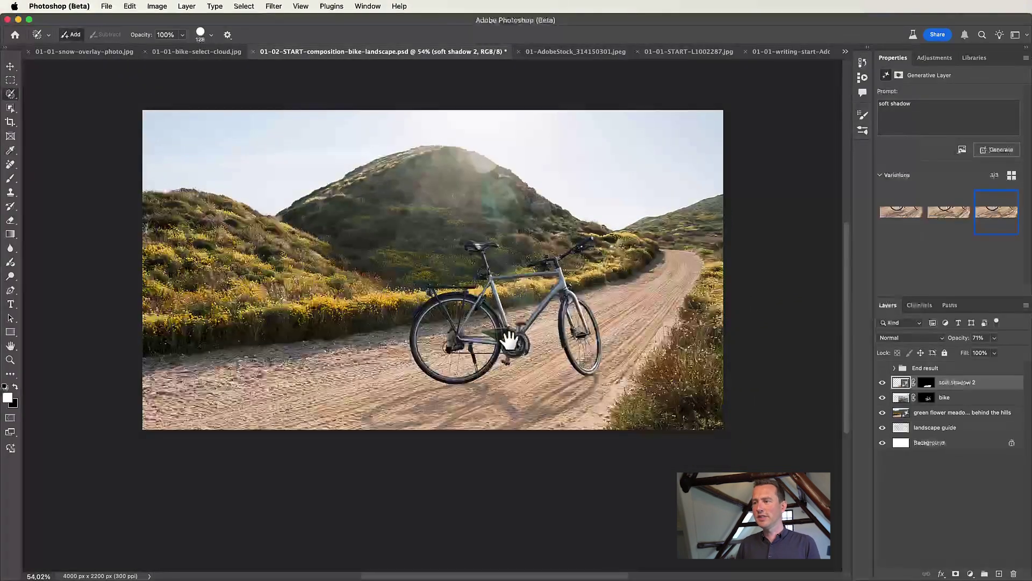
{"action": "left_click_drag", "start_coordinate": [508, 340], "coordinate": [463, 381]}
{"action": "scroll", "coordinate": [535, 426], "scroll_direction": "up", "scroll_amount": 2}
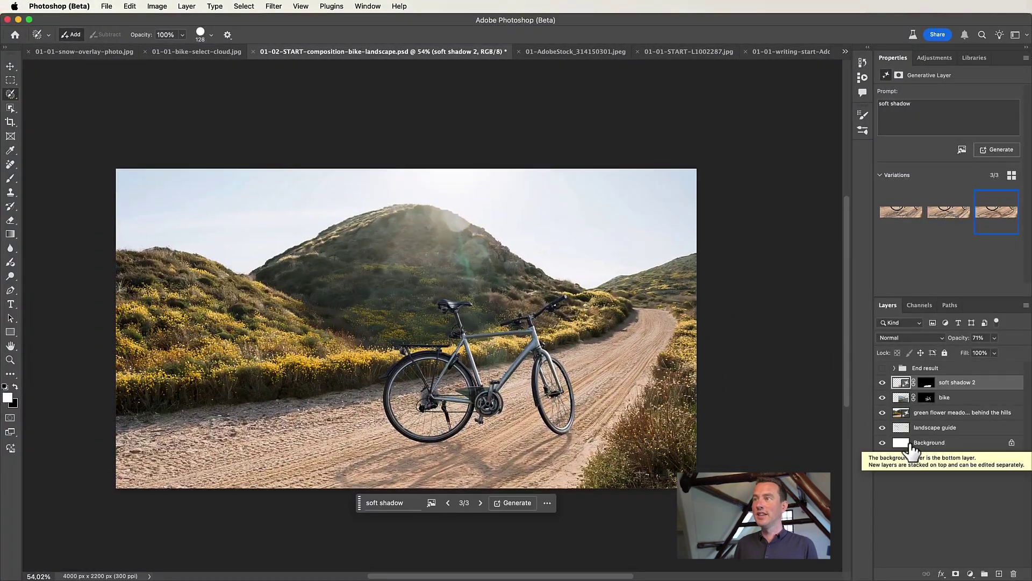
Switch to 01-AdobeStock_314150301.jpeg and add an Adjust colors adjustment based on the photo's prominent colors, with the Move tool active.
{"action": "left_click", "coordinate": [568, 51]}
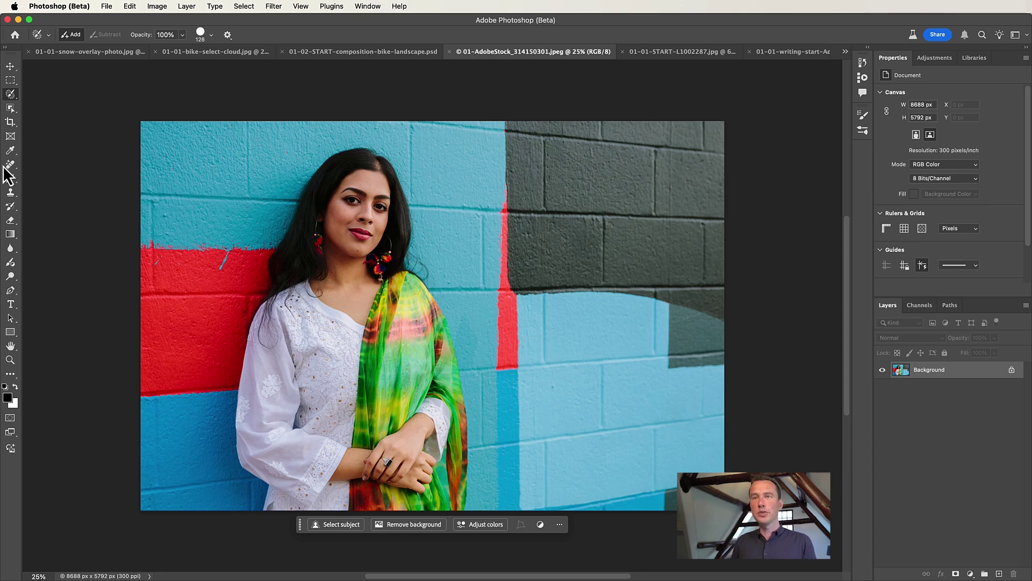
{"action": "left_click", "coordinate": [10, 66]}
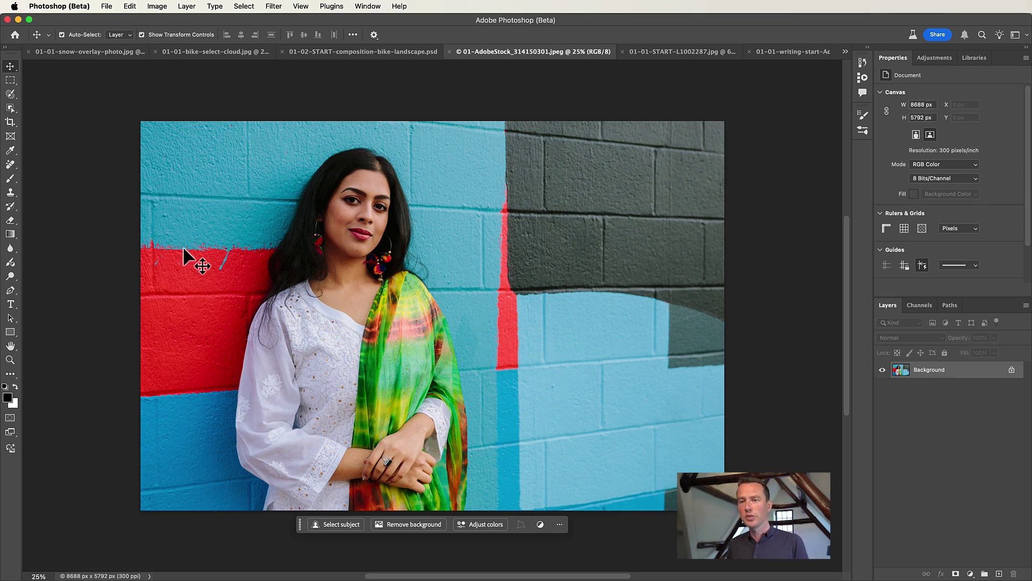
{"action": "mouse_move", "coordinate": [478, 525]}
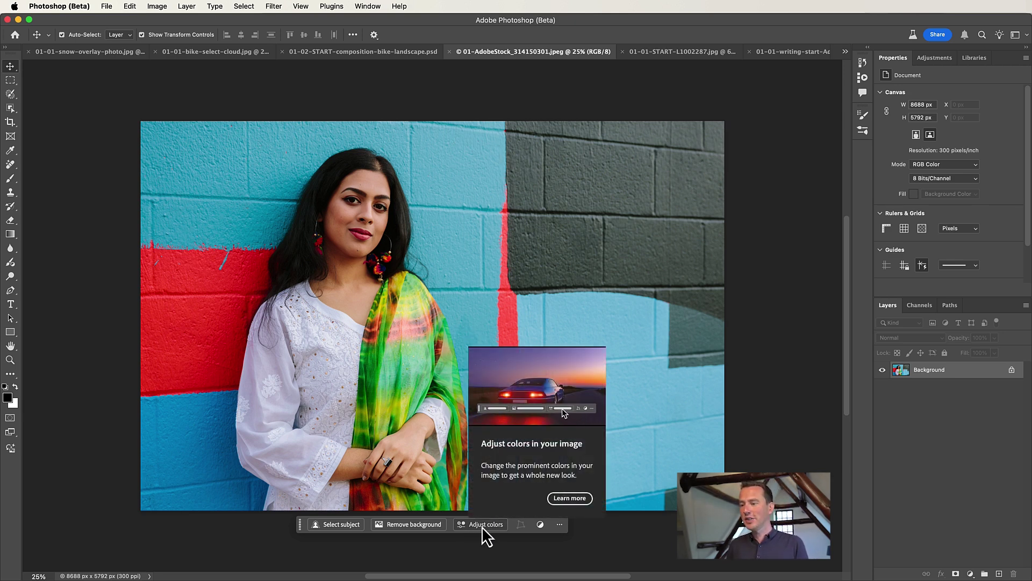
{"action": "left_click", "coordinate": [482, 525]}
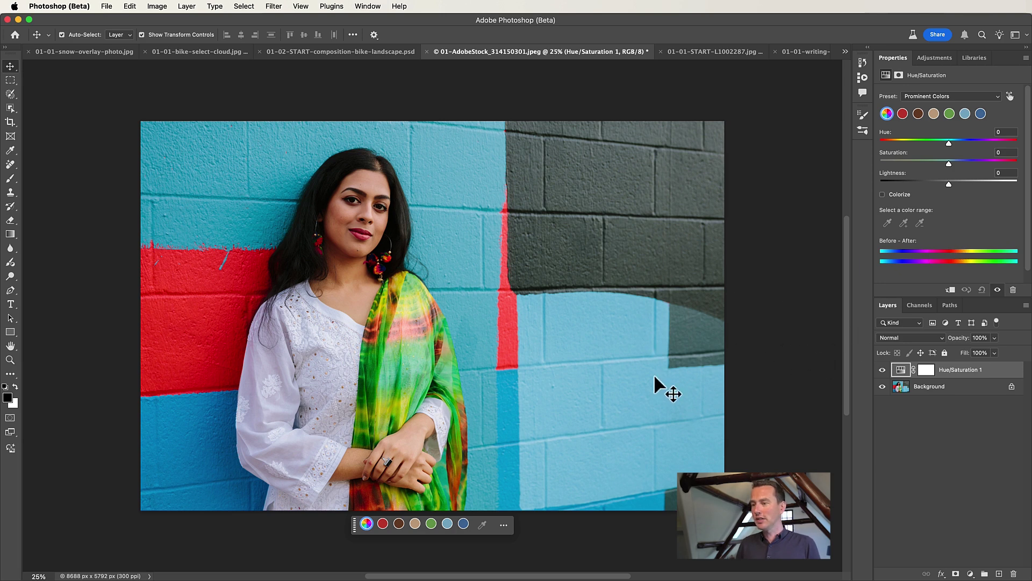
Recolor the prominent dark blue of the wall to purple with Hue +78 and Lightness -29.
{"action": "left_click", "coordinate": [463, 524]}
{"action": "left_click_drag", "start_coordinate": [399, 456], "coordinate": [428, 457]}
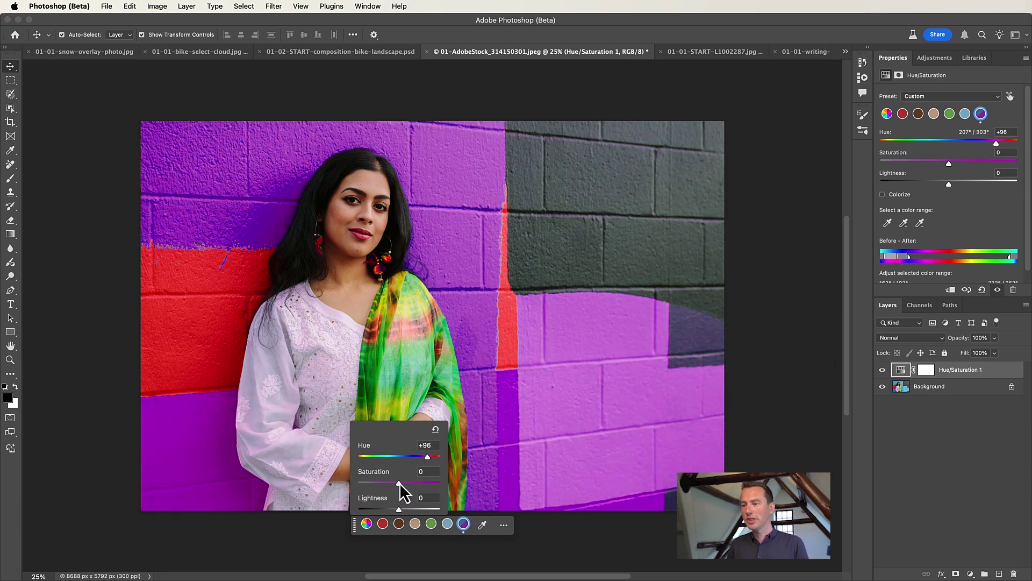
{"action": "left_click_drag", "start_coordinate": [398, 509], "coordinate": [394, 510]}
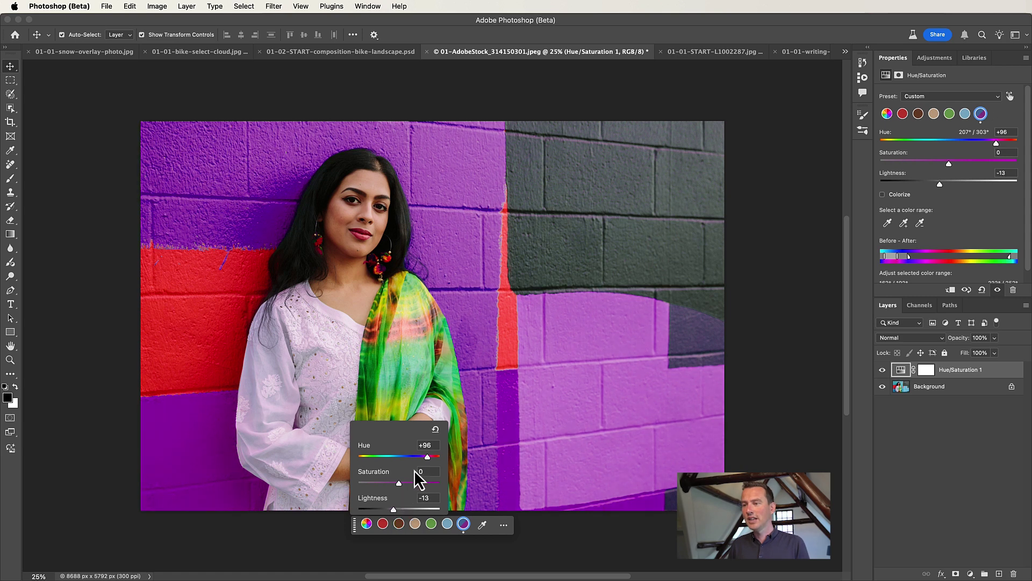
{"action": "left_click_drag", "start_coordinate": [428, 457], "coordinate": [426, 457]}
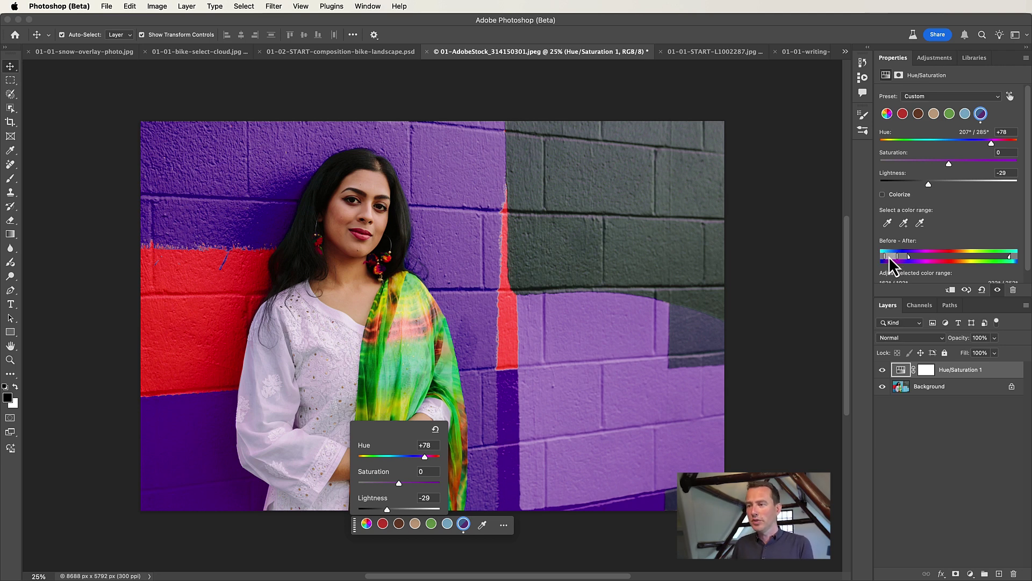
{"action": "mouse_move", "coordinate": [889, 256]}
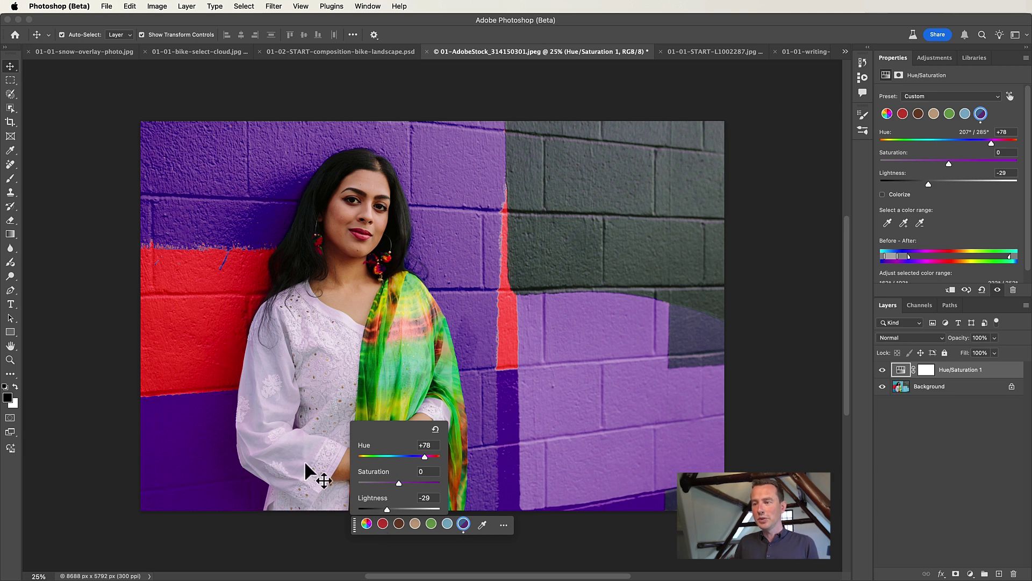
Recolor the prominent red to orange with Hue +42 and shift its affected color range toward magenta to exclude the skin tones.
{"action": "left_click", "coordinate": [383, 524]}
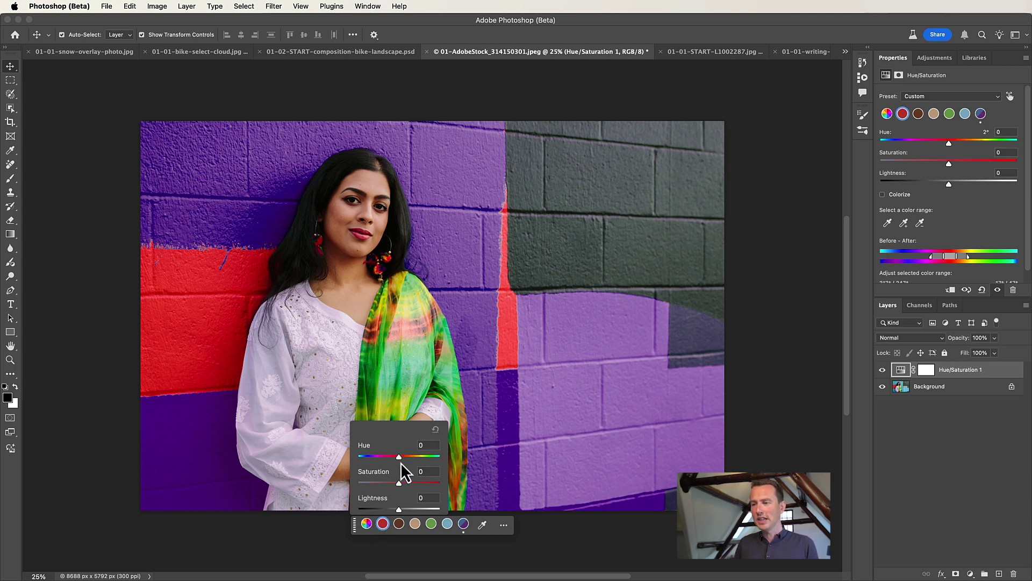
{"action": "mouse_move", "coordinate": [399, 457]}
{"action": "left_mouse_down"}
{"action": "mouse_move", "coordinate": [377, 457]}
{"action": "mouse_move", "coordinate": [417, 456]}
{"action": "left_mouse_up"}
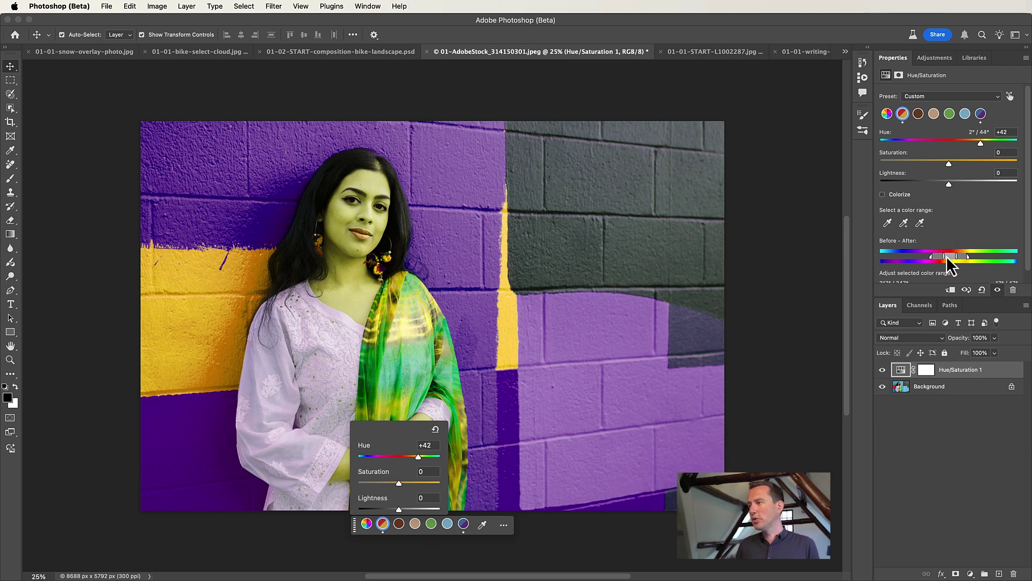
{"action": "left_click_drag", "start_coordinate": [952, 263], "coordinate": [944, 265]}
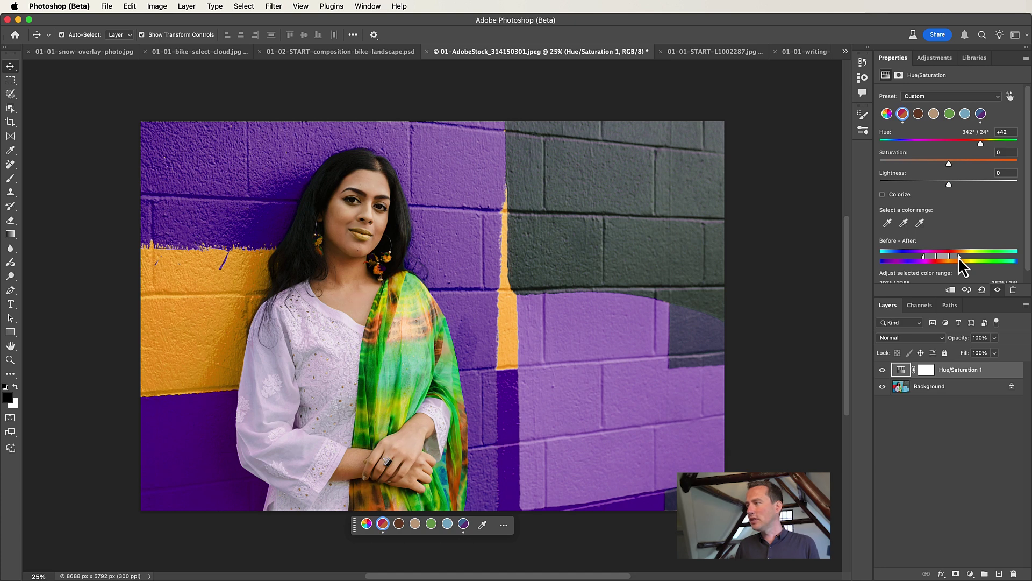
{"action": "left_click_drag", "start_coordinate": [953, 256], "coordinate": [952, 256]}
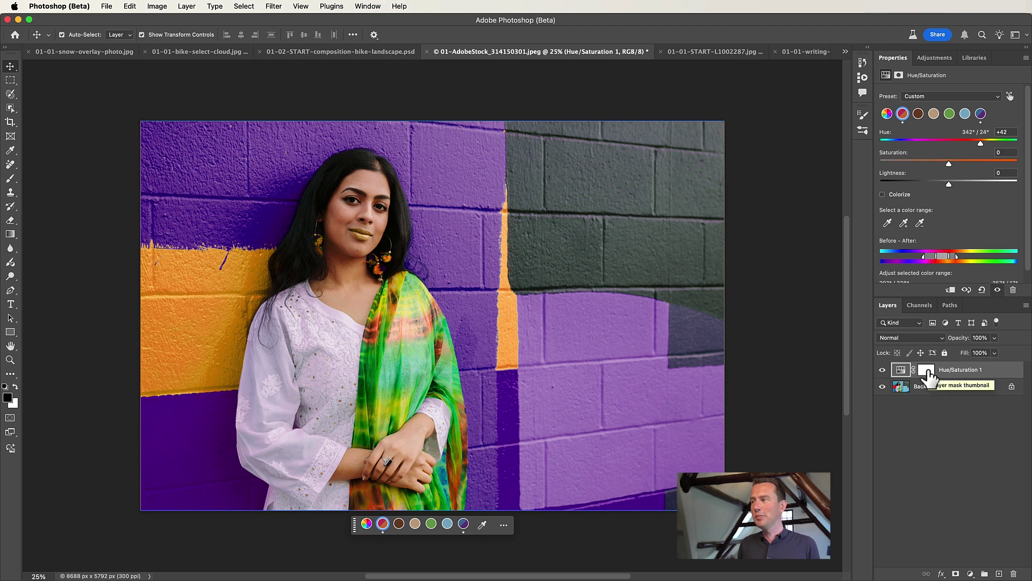
Use the Object Selection tool's Select People option to select only the woman's mouth, leaving Facial skin out.
{"action": "left_click", "coordinate": [10, 109]}
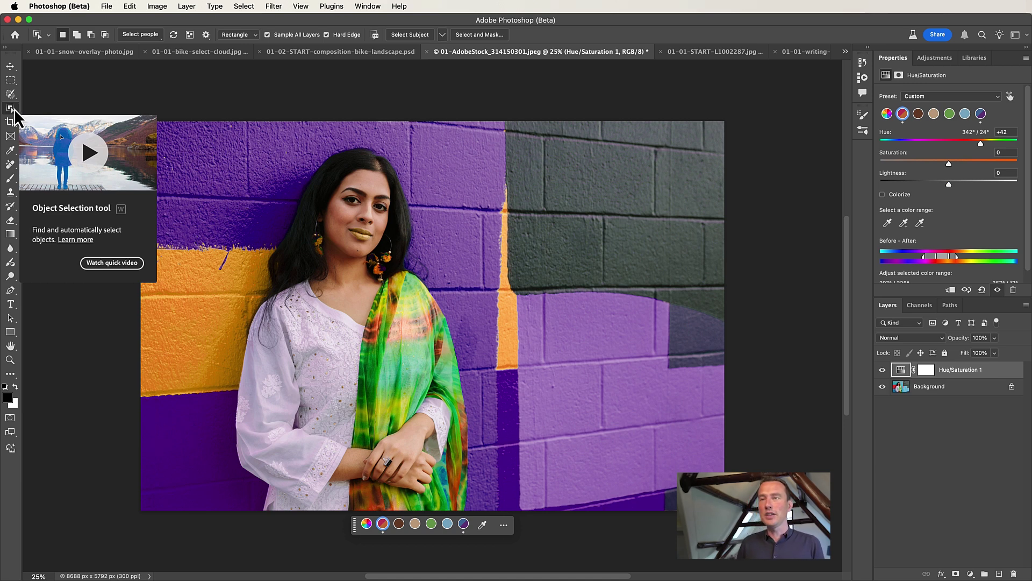
{"action": "left_click", "coordinate": [143, 34]}
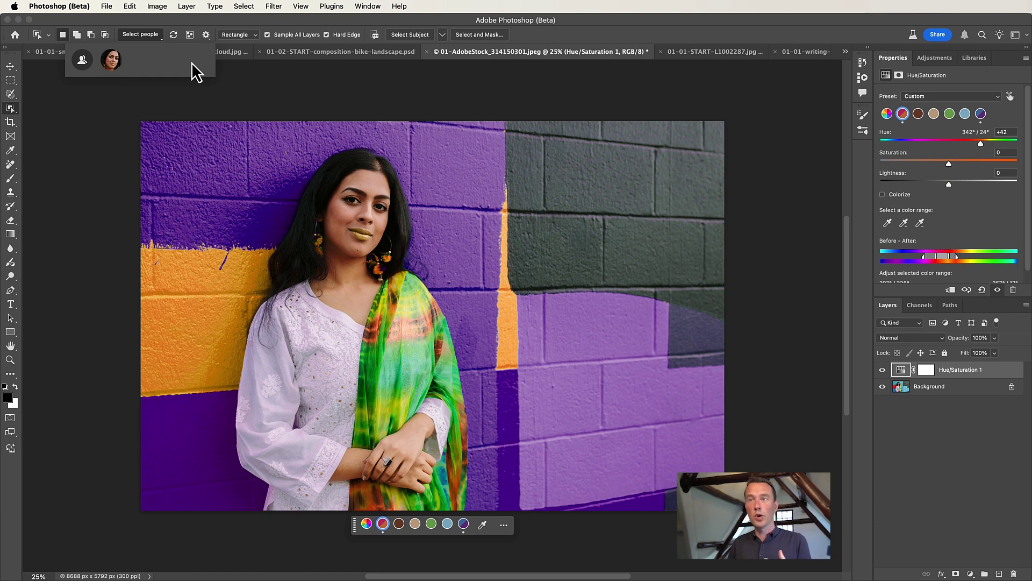
{"action": "left_click", "coordinate": [111, 59]}
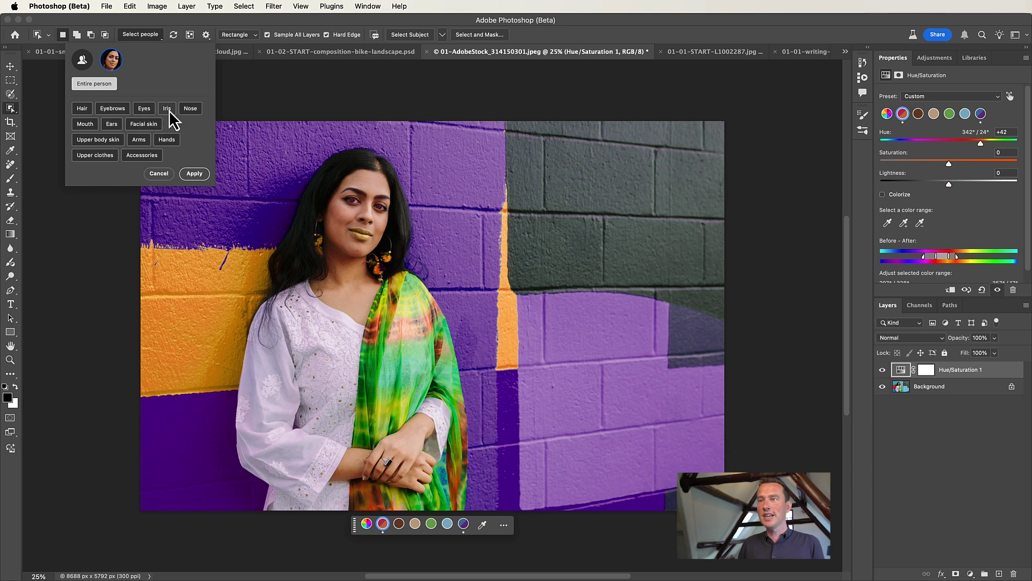
{"action": "left_click", "coordinate": [91, 127]}
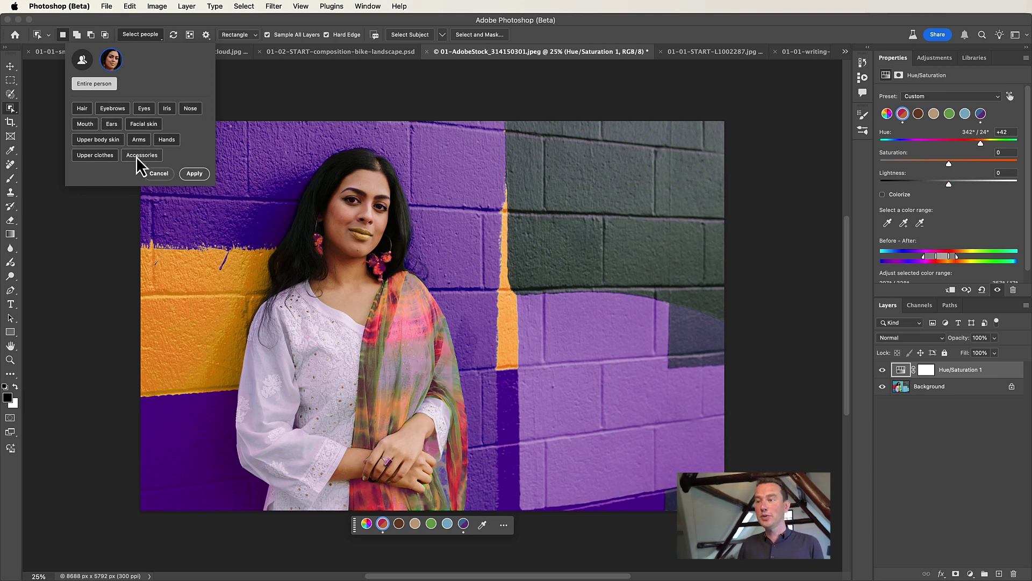
{"action": "left_click", "coordinate": [84, 125]}
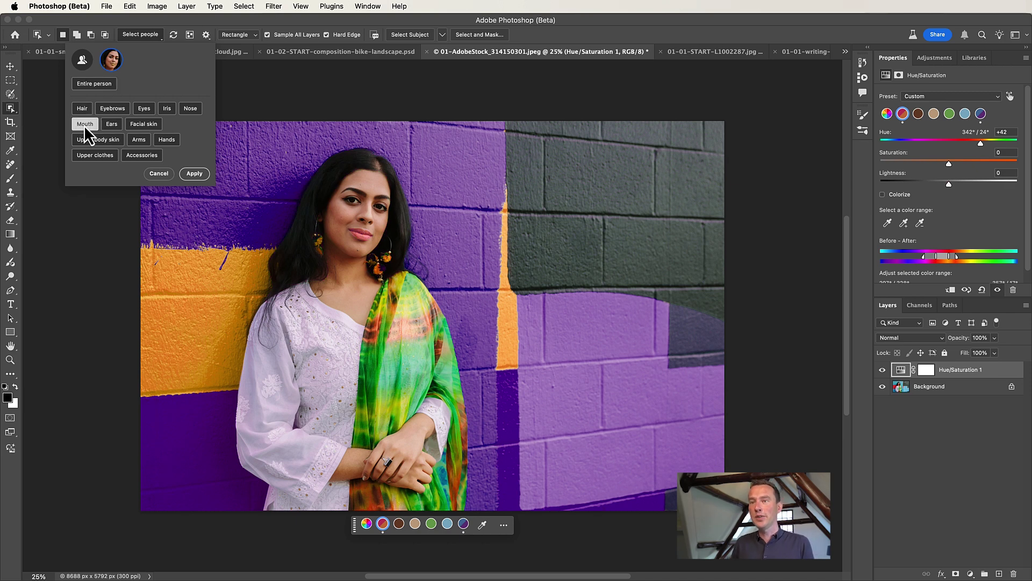
{"action": "left_click", "coordinate": [148, 122]}
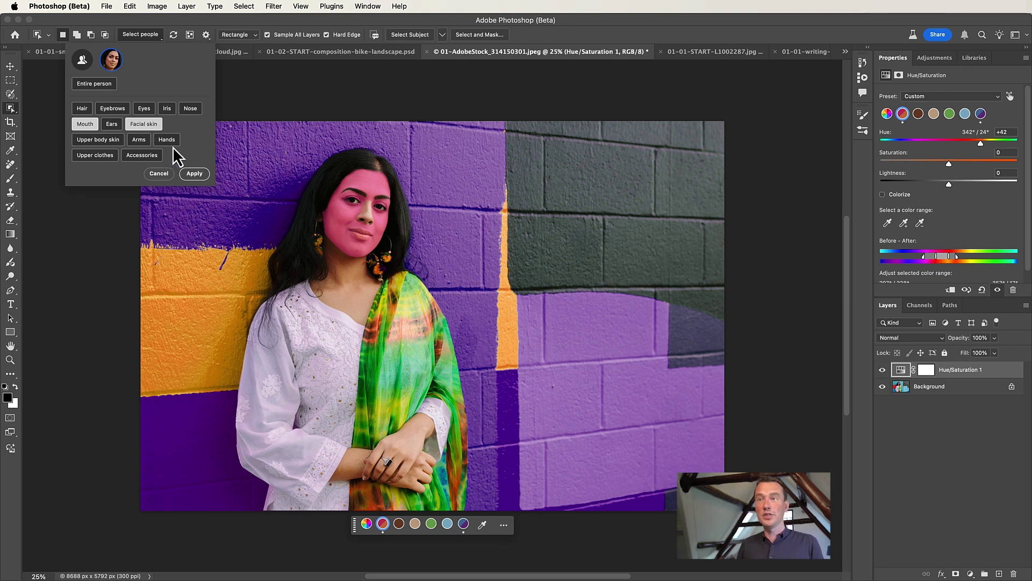
{"action": "left_click", "coordinate": [146, 125]}
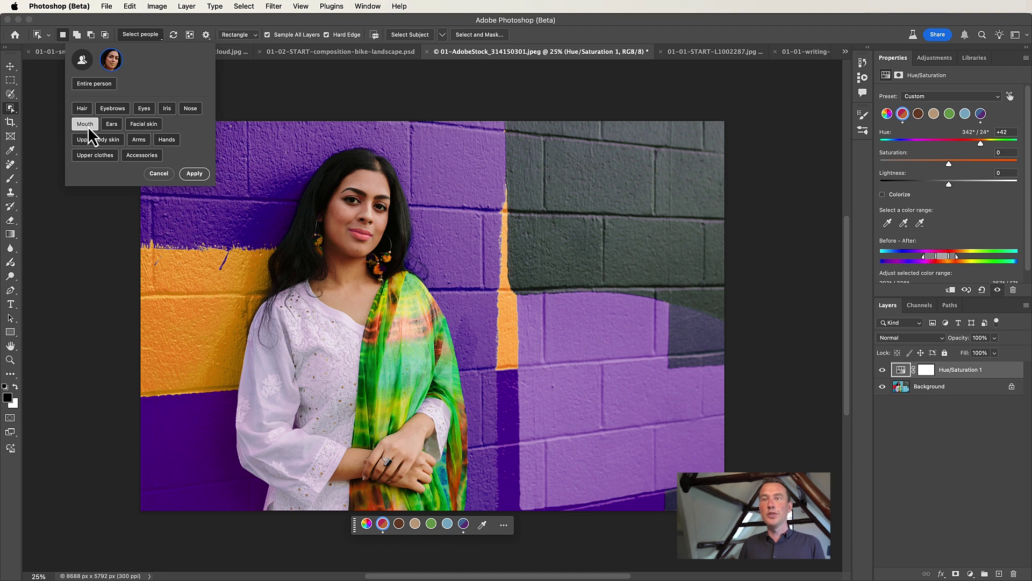
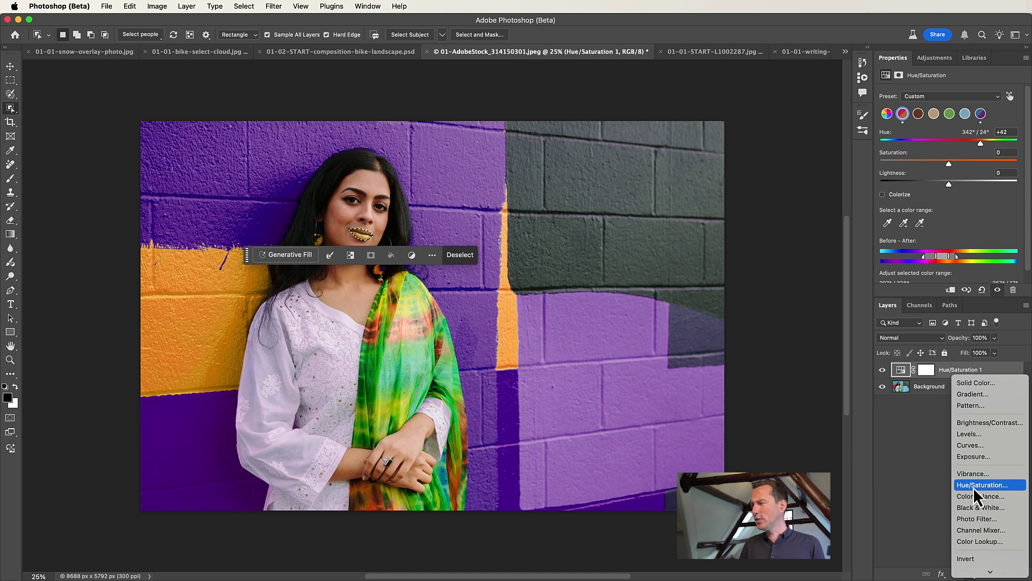
Add a second Hue/Saturation adjustment layer masked to the mouth selection and set its Hue to -43.
{"action": "key", "text": "Escape"}
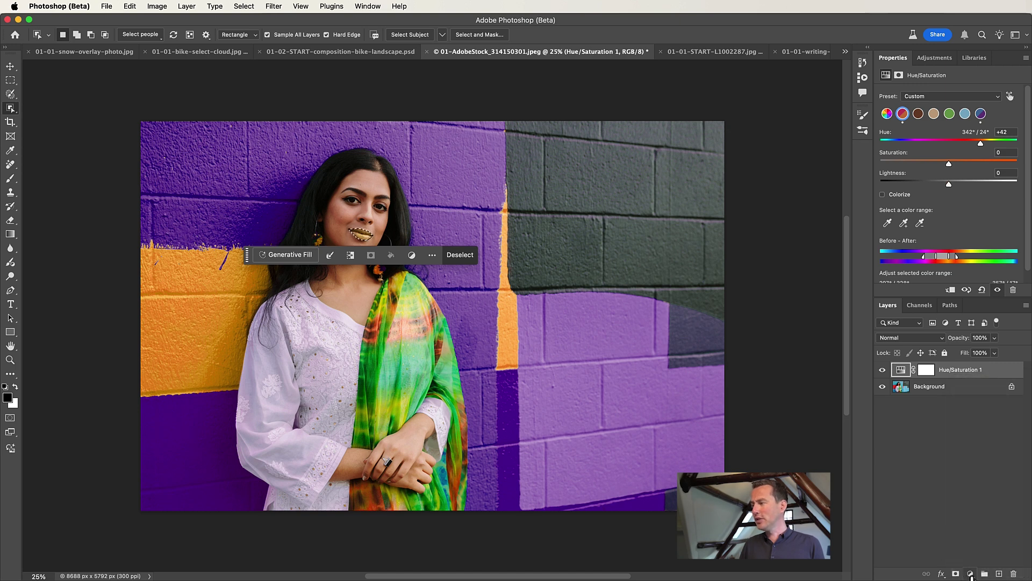
{"action": "left_click", "coordinate": [971, 574]}
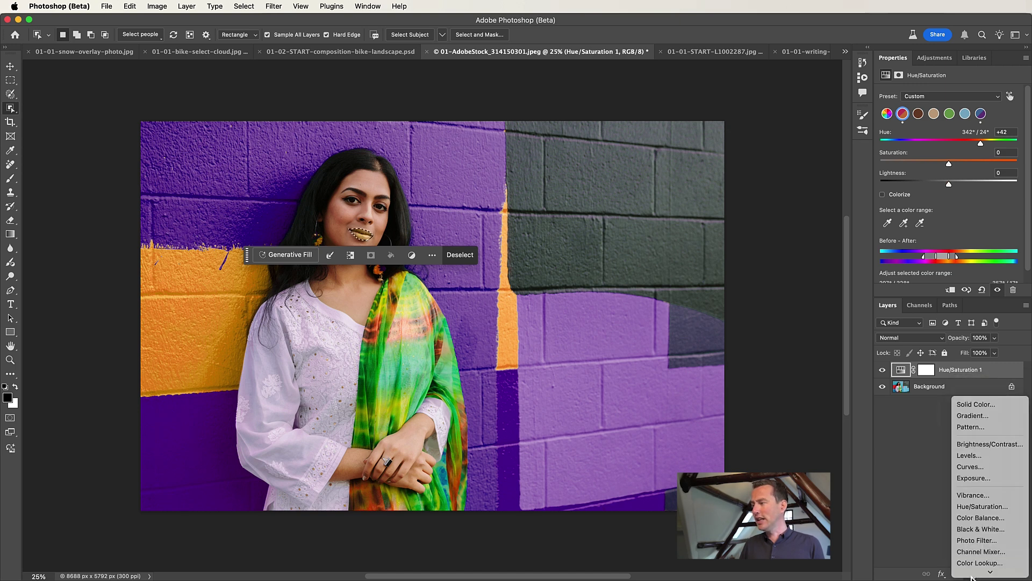
{"action": "left_click", "coordinate": [982, 497]}
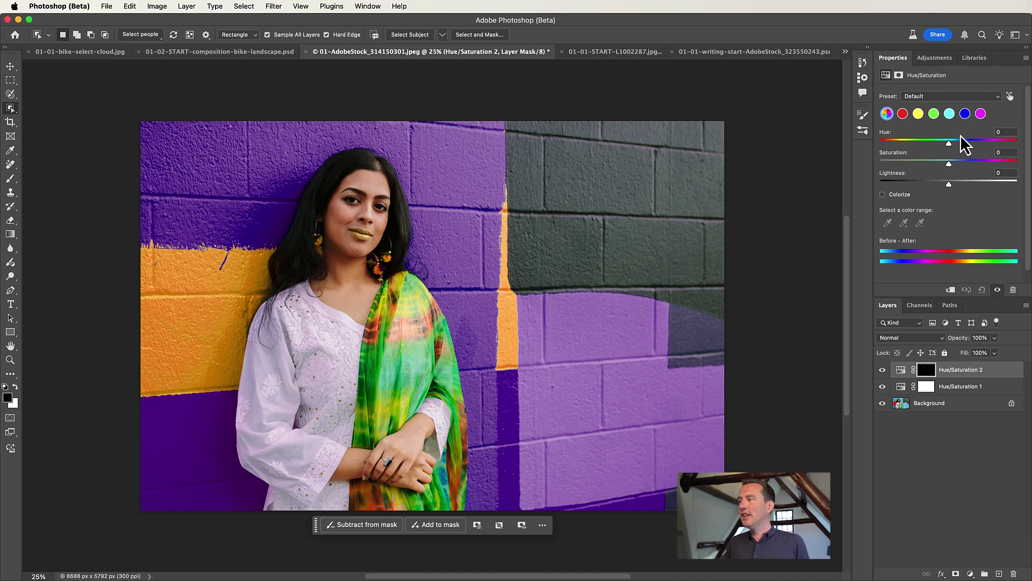
{"action": "mouse_move", "coordinate": [949, 143]}
{"action": "left_mouse_down"}
{"action": "mouse_move", "coordinate": [959, 142]}
{"action": "mouse_move", "coordinate": [933, 141]}
{"action": "left_mouse_up"}
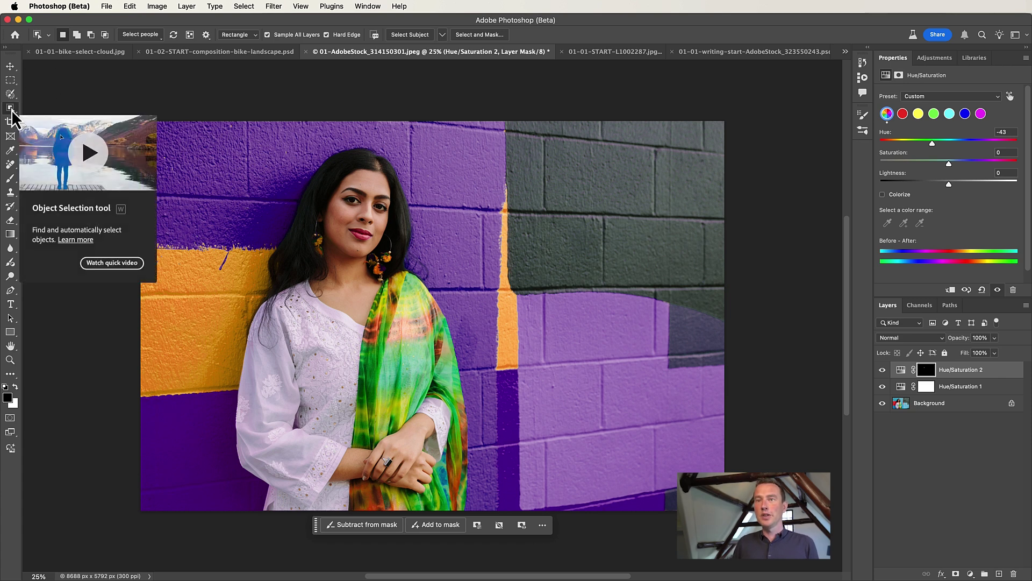
Select only the woman's Accessories, her earrings, scarf and ring, with the Object Selection tool's Select People option.
{"action": "left_click", "coordinate": [156, 36]}
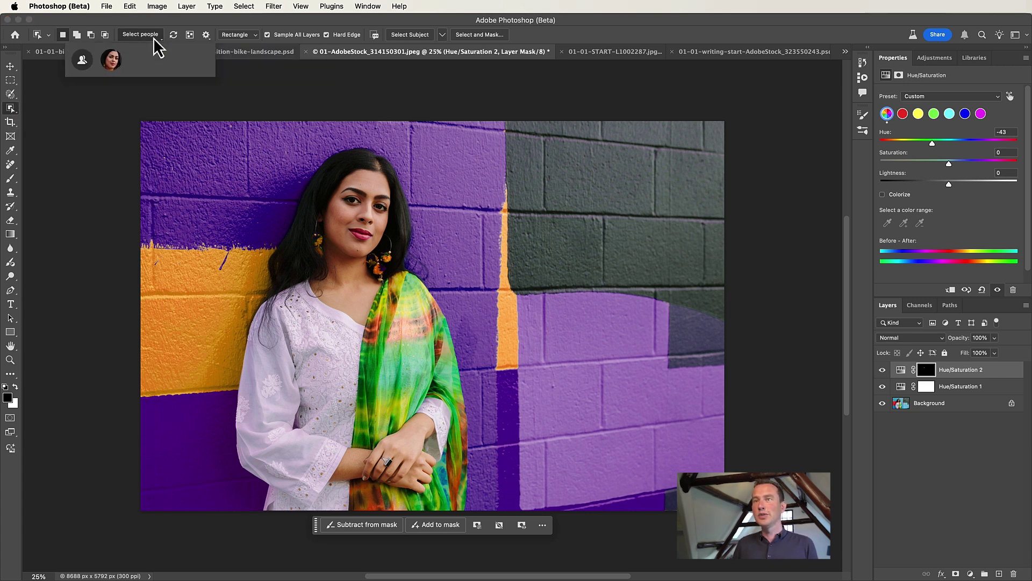
{"action": "left_click", "coordinate": [113, 62]}
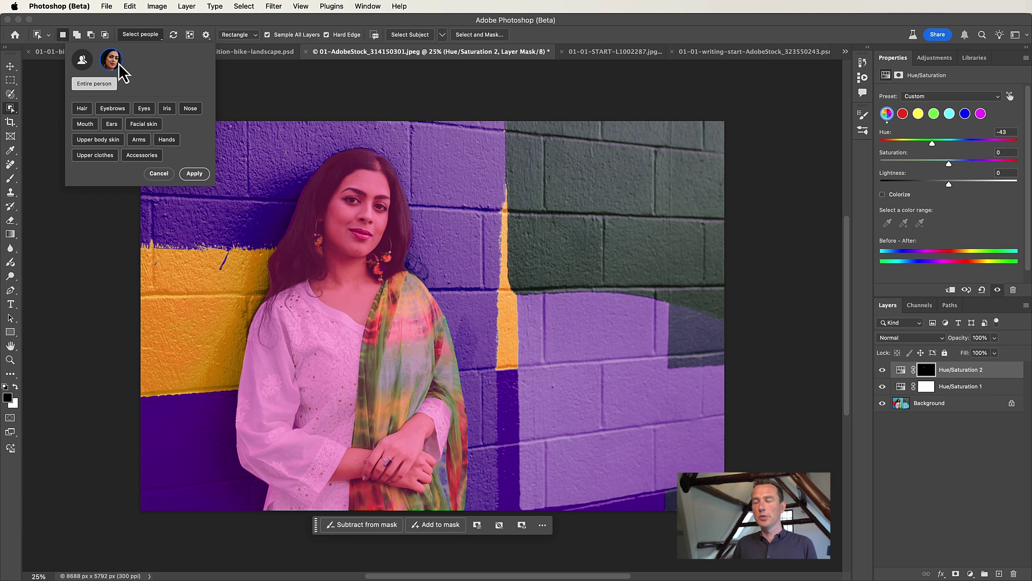
{"action": "left_click", "coordinate": [144, 157]}
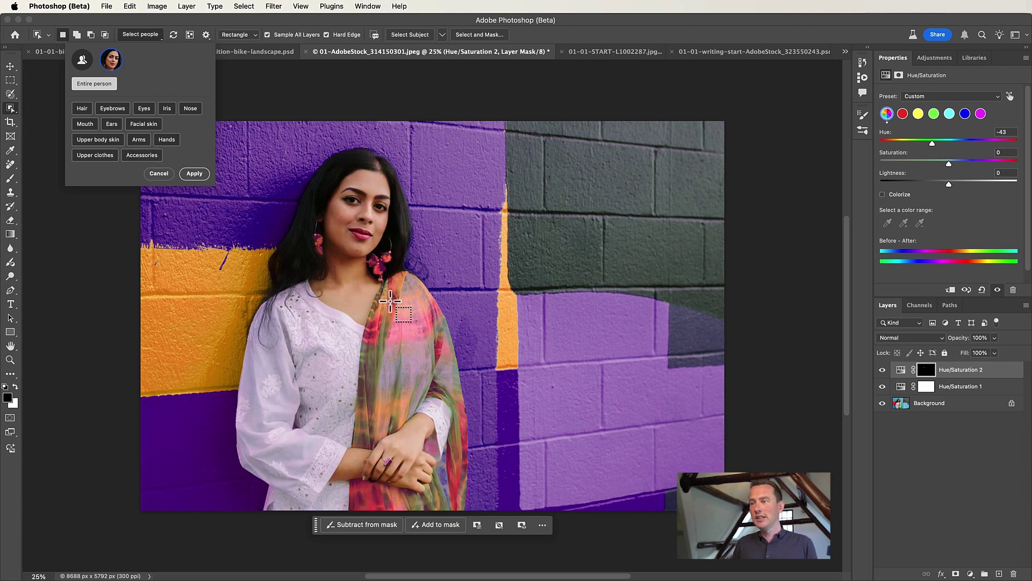
{"action": "left_click", "coordinate": [133, 157]}
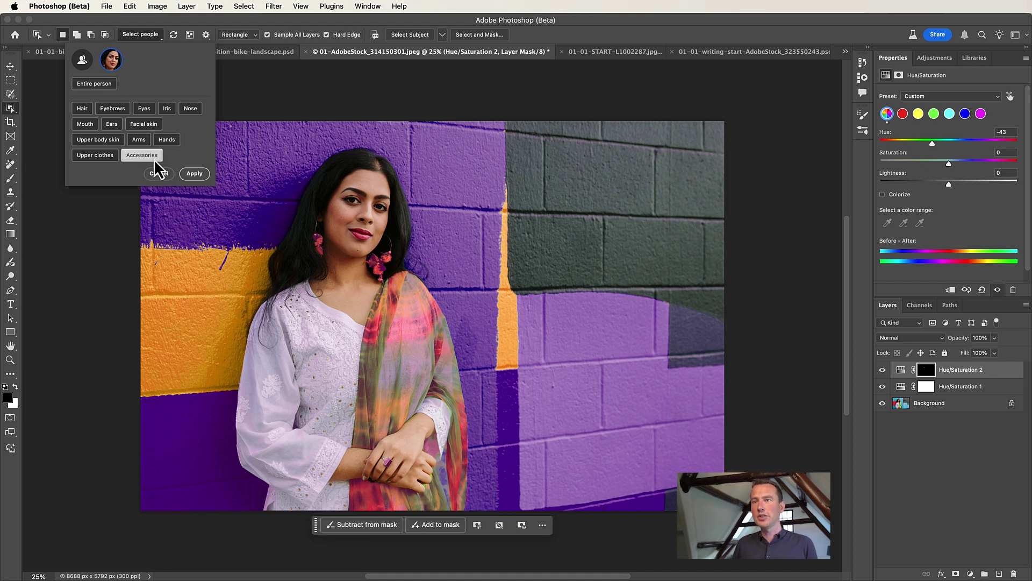
{"action": "left_click", "coordinate": [197, 174]}
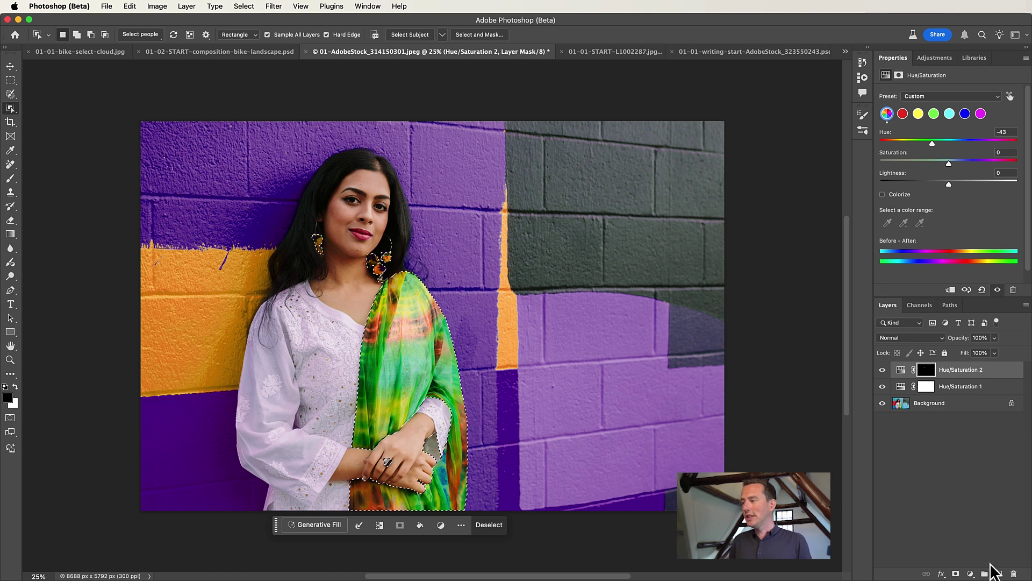
Add a third Hue/Saturation adjustment layer masked to the accessories selection and check its mask overlay on the image.
{"action": "left_click", "coordinate": [970, 574]}
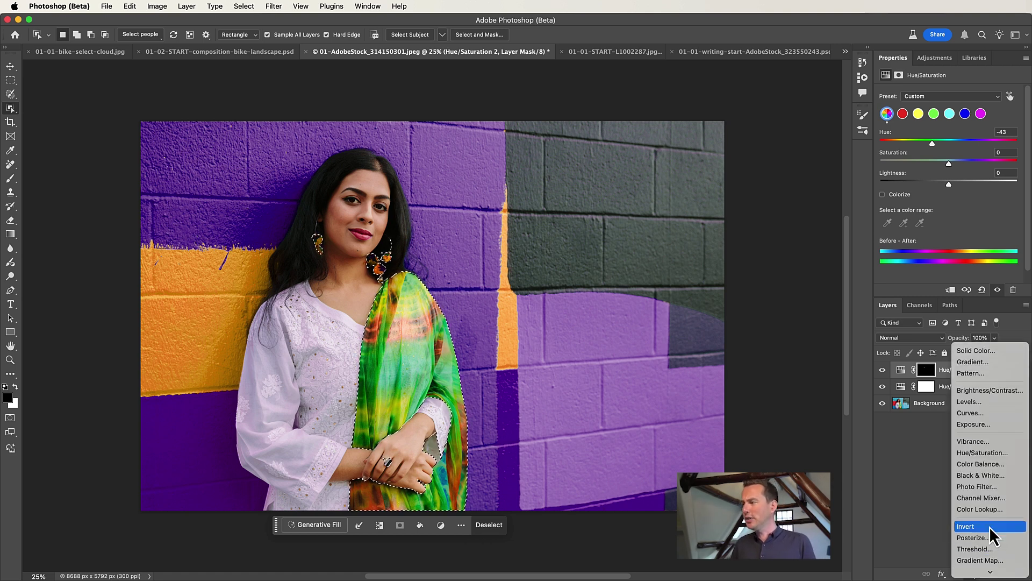
{"action": "left_click", "coordinate": [986, 455]}
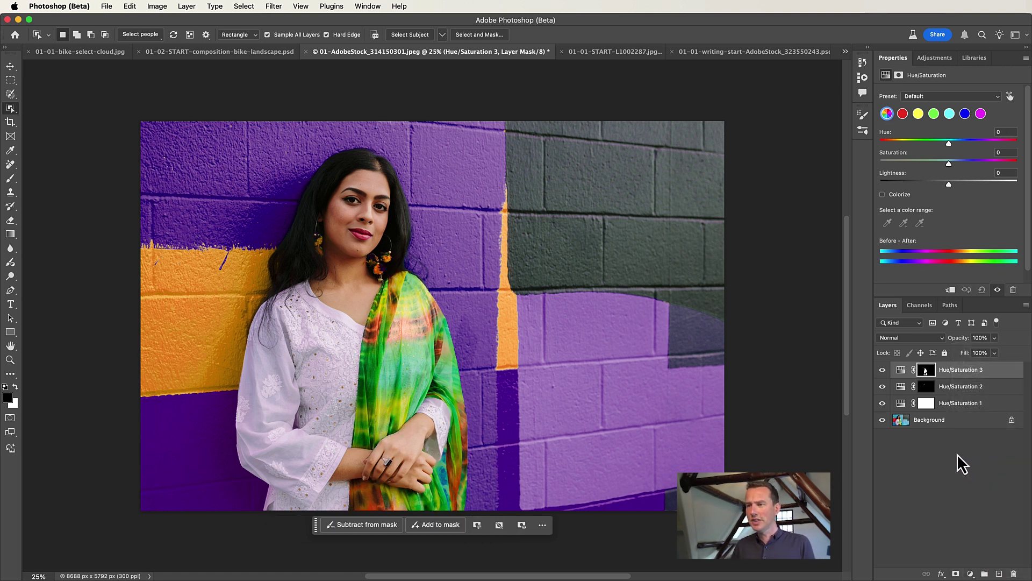
{"action": "key", "text": "backslash"}
{"action": "key", "text": "backslash"}
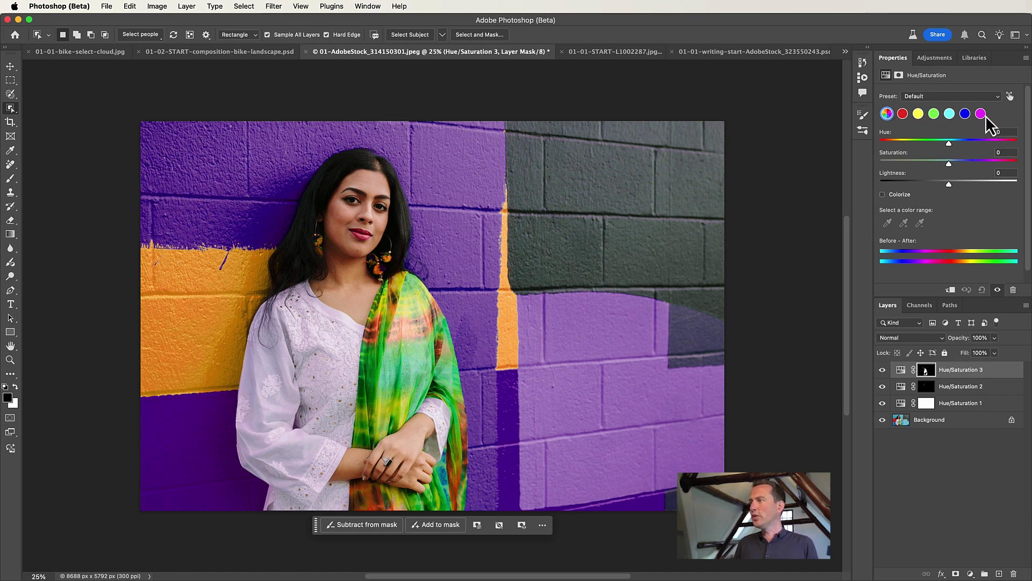
Load the Prominent Colors preset for the accessories adjustment and shift the hue of the prominent green.
{"action": "left_click", "coordinate": [937, 98]}
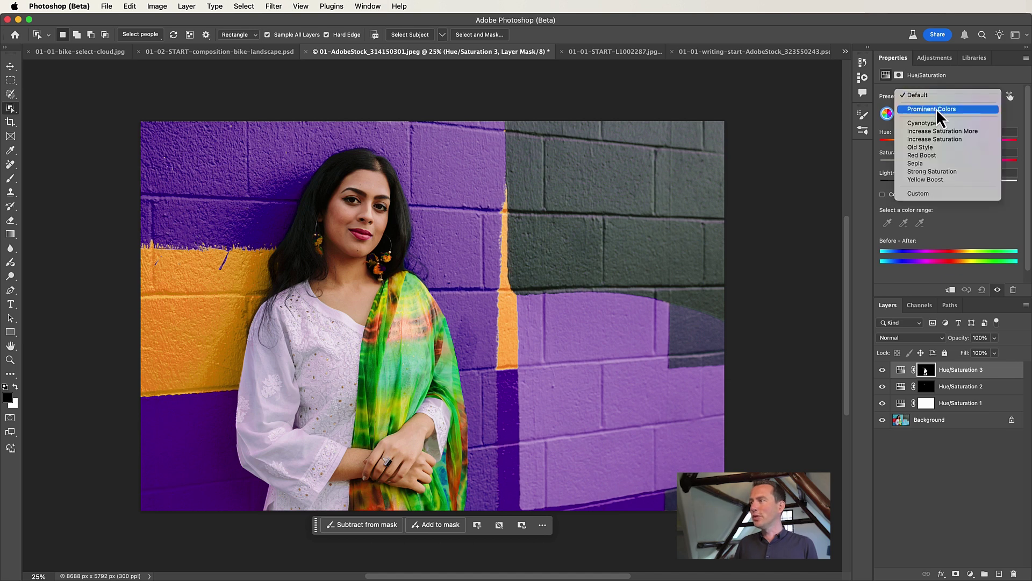
{"action": "left_click", "coordinate": [937, 108]}
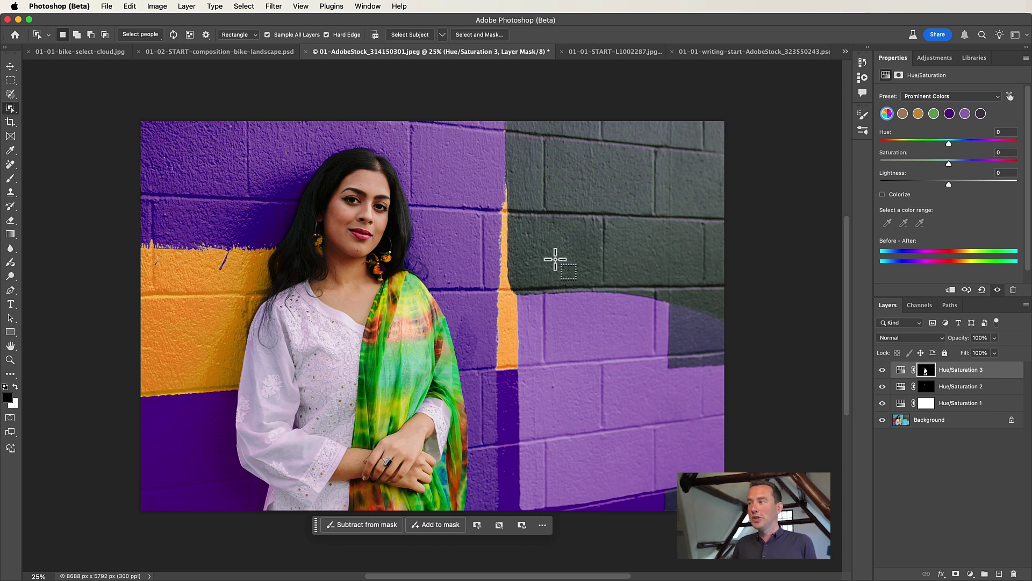
{"action": "left_click", "coordinate": [934, 114]}
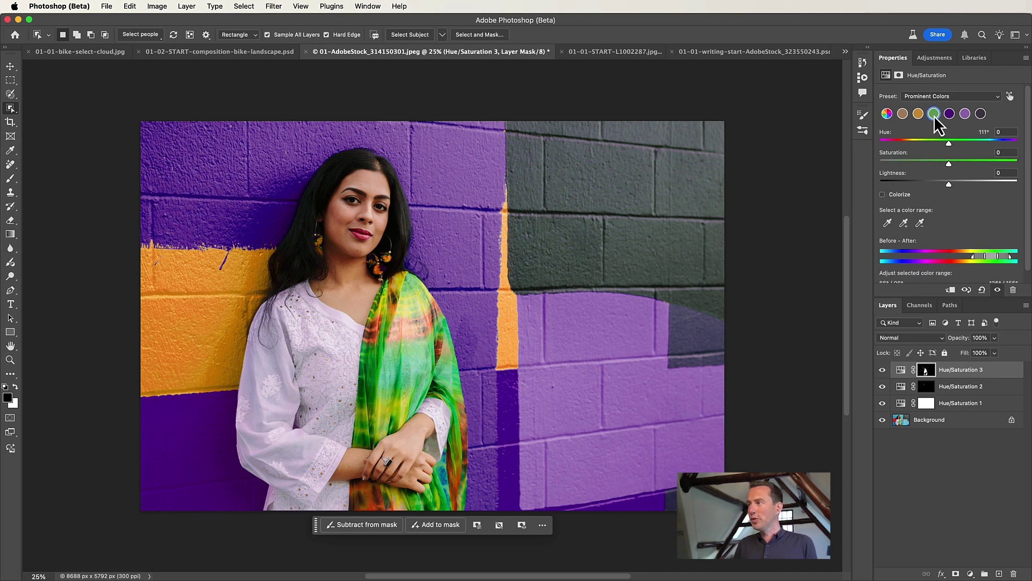
{"action": "left_click_drag", "start_coordinate": [950, 144], "coordinate": [962, 166]}
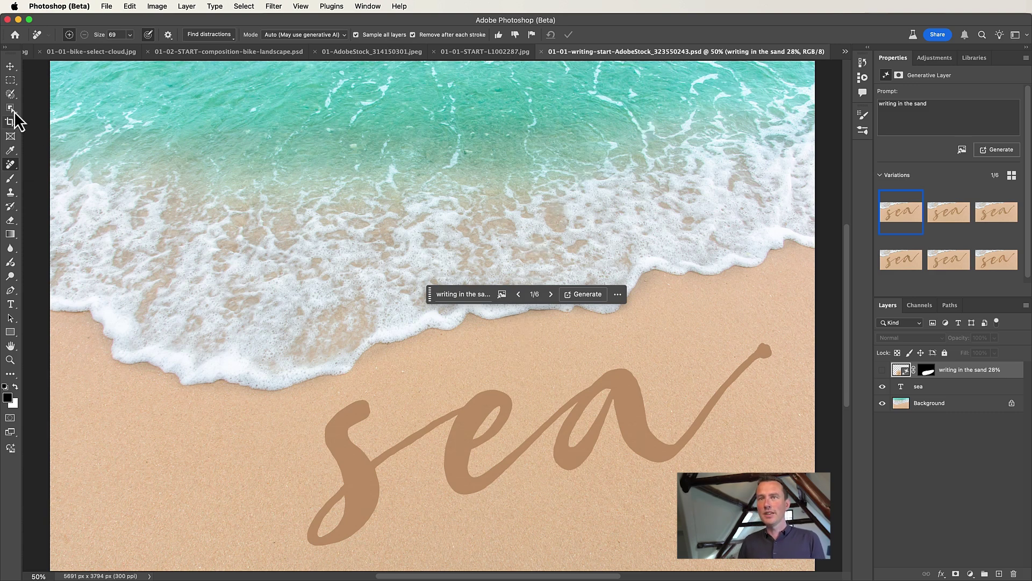
Paint a selection generously around the word "sea" on the beach with the Selection Brush at 28% opacity.
{"action": "left_click", "coordinate": [10, 66]}
{"action": "scroll", "coordinate": [563, 461], "scroll_direction": "down", "scroll_amount": 2}
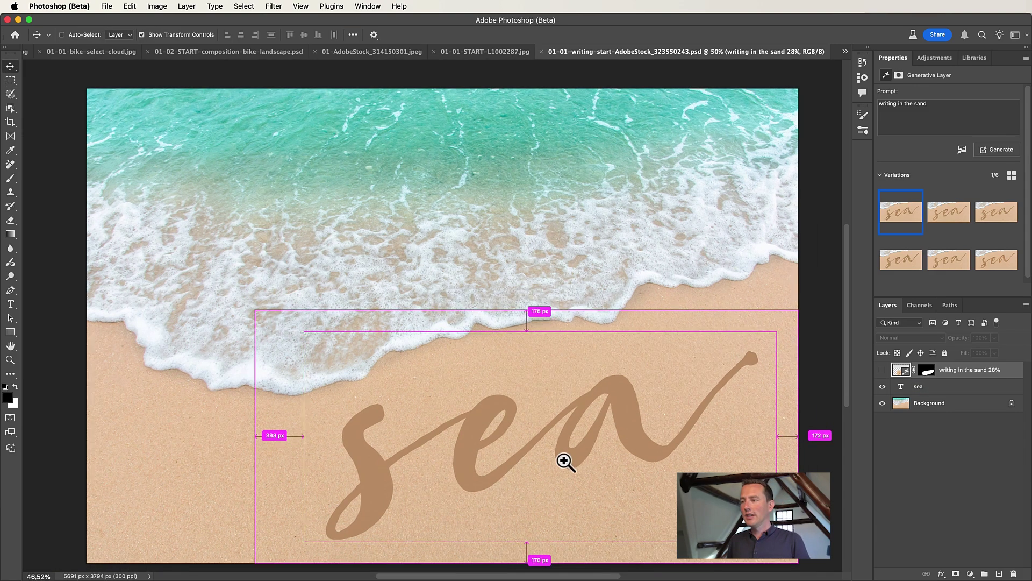
{"action": "left_click_drag", "start_coordinate": [558, 459], "coordinate": [553, 403]}
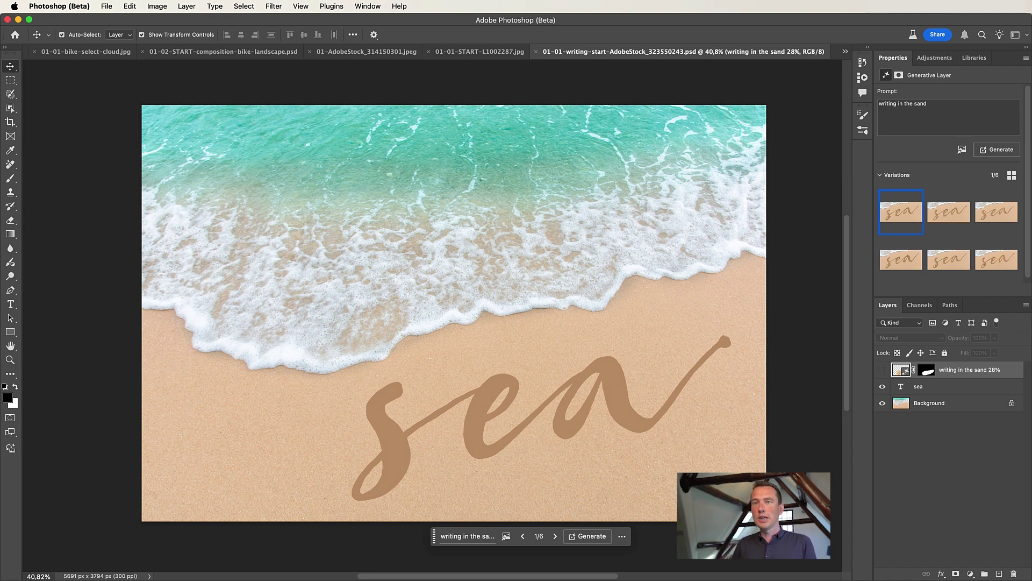
{"action": "left_click", "coordinate": [9, 95]}
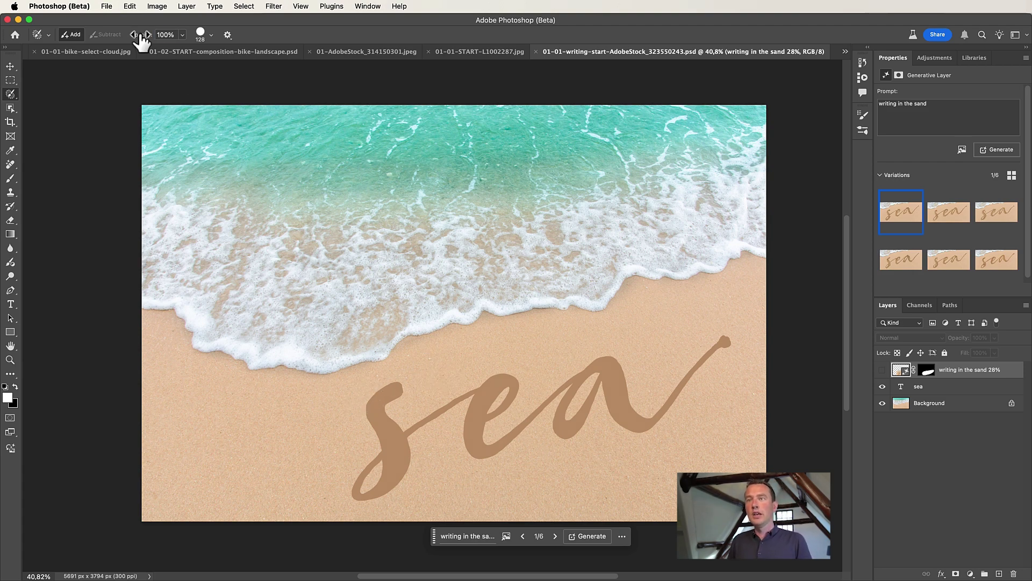
{"action": "mouse_move", "coordinate": [142, 39]}
{"action": "left_mouse_down"}
{"action": "mouse_move", "coordinate": [103, 41]}
{"action": "mouse_move", "coordinate": [138, 42]}
{"action": "left_mouse_up"}
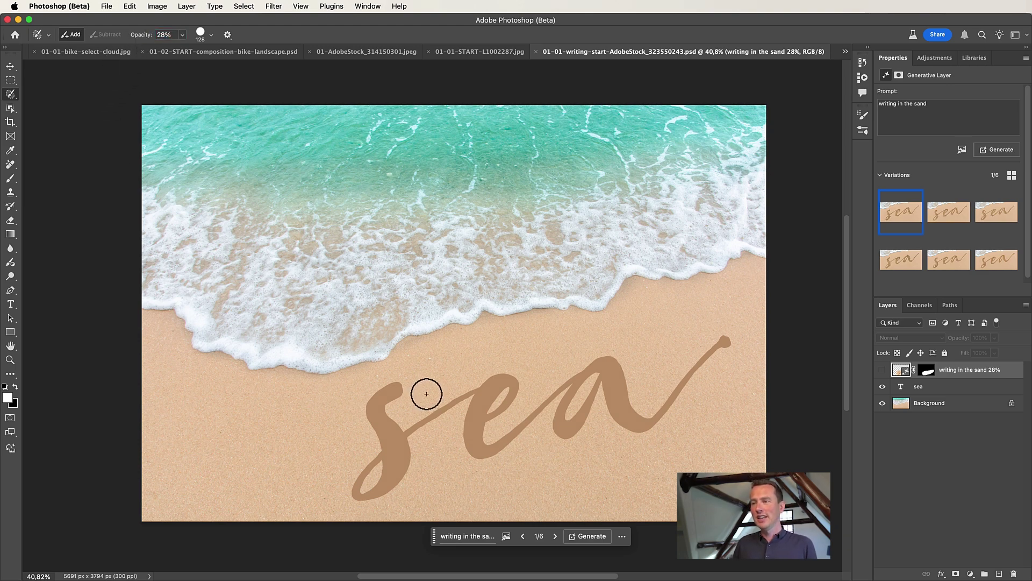
{"action": "mouse_move", "coordinate": [353, 397]}
{"action": "left_mouse_down"}
{"action": "mouse_move", "coordinate": [692, 319]}
{"action": "mouse_move", "coordinate": [741, 314]}
{"action": "mouse_move", "coordinate": [748, 327]}
{"action": "mouse_move", "coordinate": [744, 370]}
{"action": "mouse_move", "coordinate": [702, 421]}
{"action": "mouse_move", "coordinate": [628, 473]}
{"action": "mouse_move", "coordinate": [546, 493]}
{"action": "mouse_move", "coordinate": [358, 510]}
{"action": "mouse_move", "coordinate": [341, 493]}
{"action": "mouse_move", "coordinate": [339, 460]}
{"action": "mouse_move", "coordinate": [363, 398]}
{"action": "left_mouse_up"}
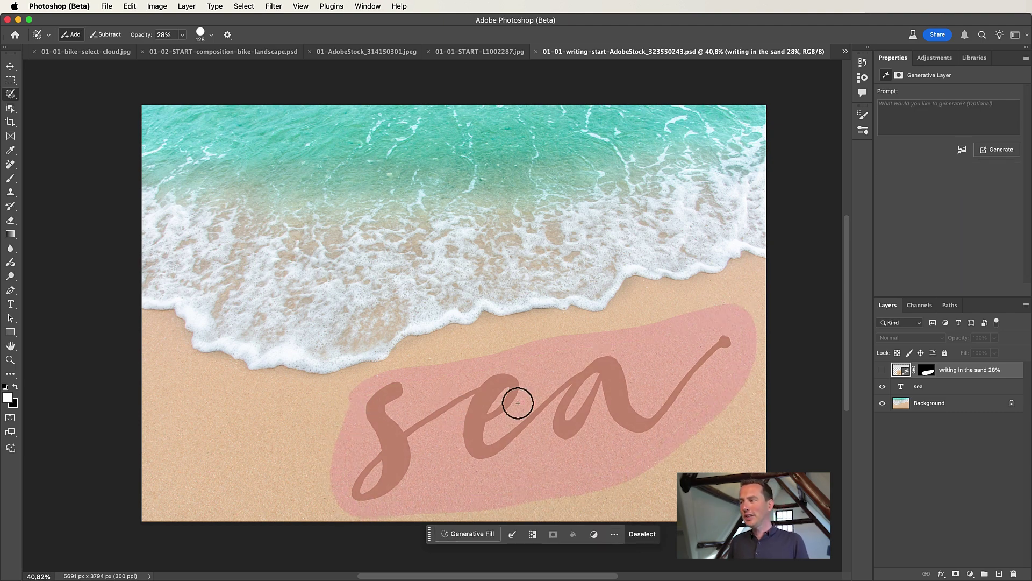
Run Generative Fill on the painted selection with the prompt "writing in the sand" and choose the second variation.
{"action": "left_click", "coordinate": [464, 534]}
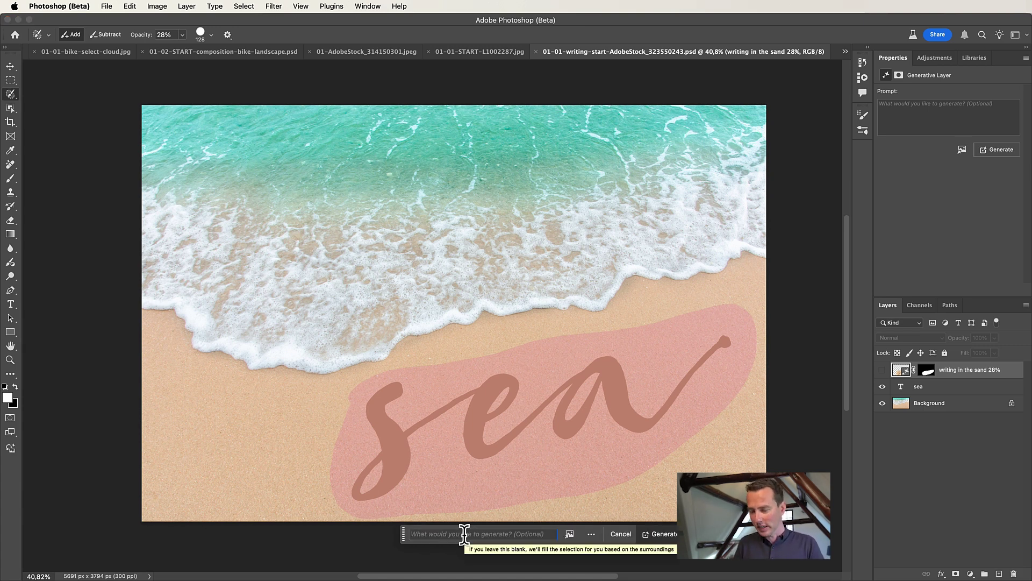
{"action": "type", "text": "writing in"}
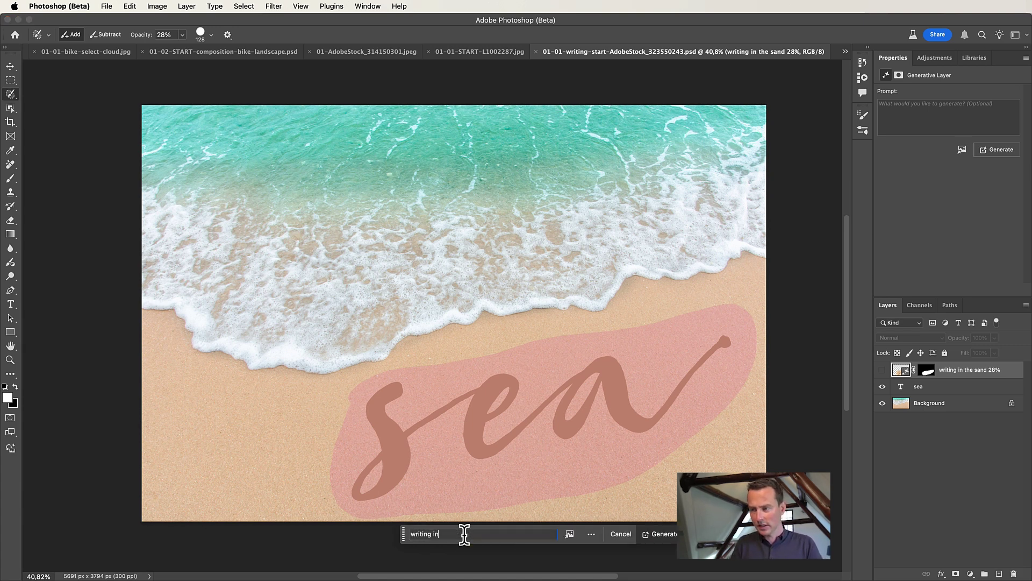
{"action": "type", "text": " the sand"}
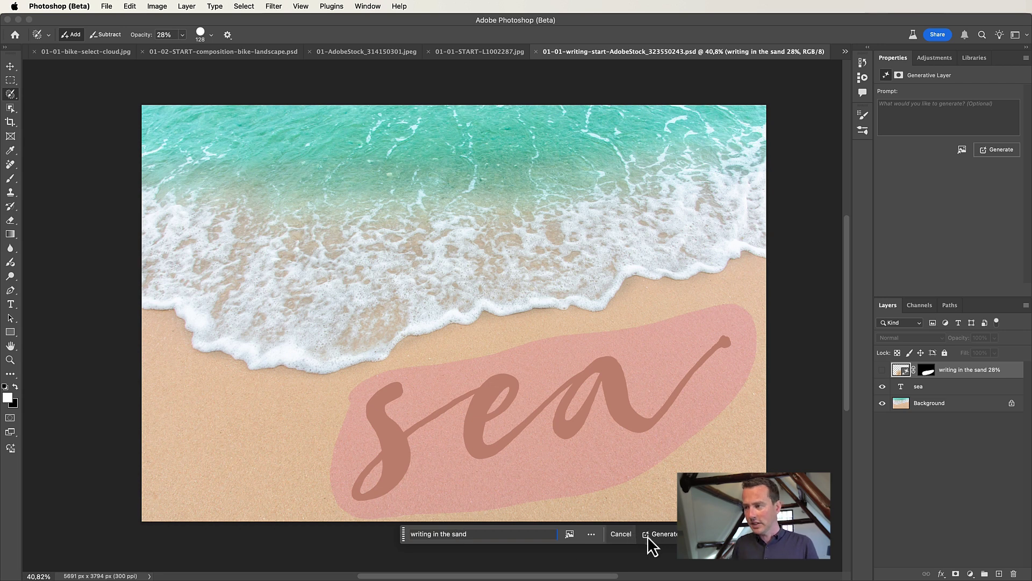
{"action": "left_click", "coordinate": [664, 534]}
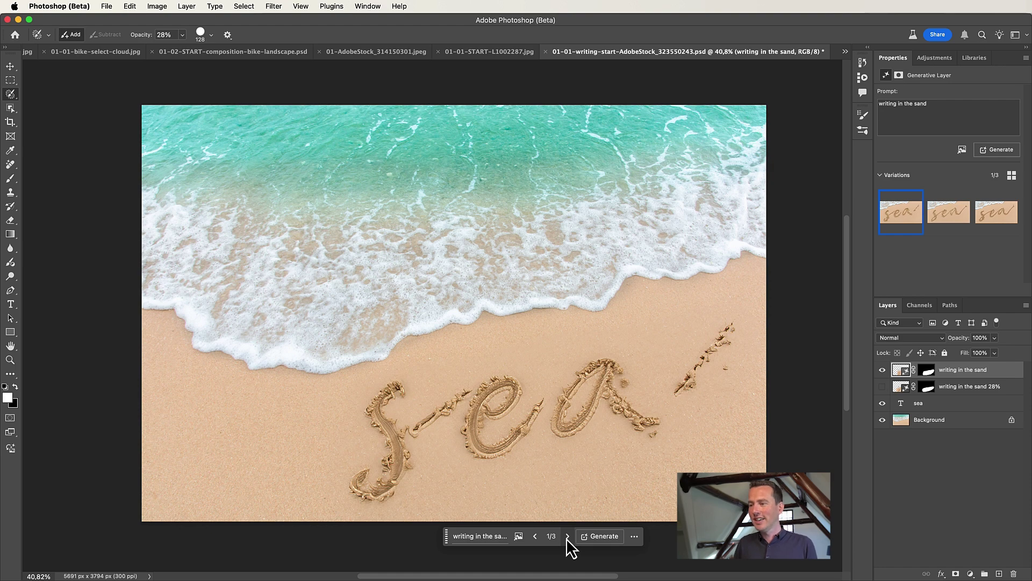
{"action": "left_click", "coordinate": [568, 536]}
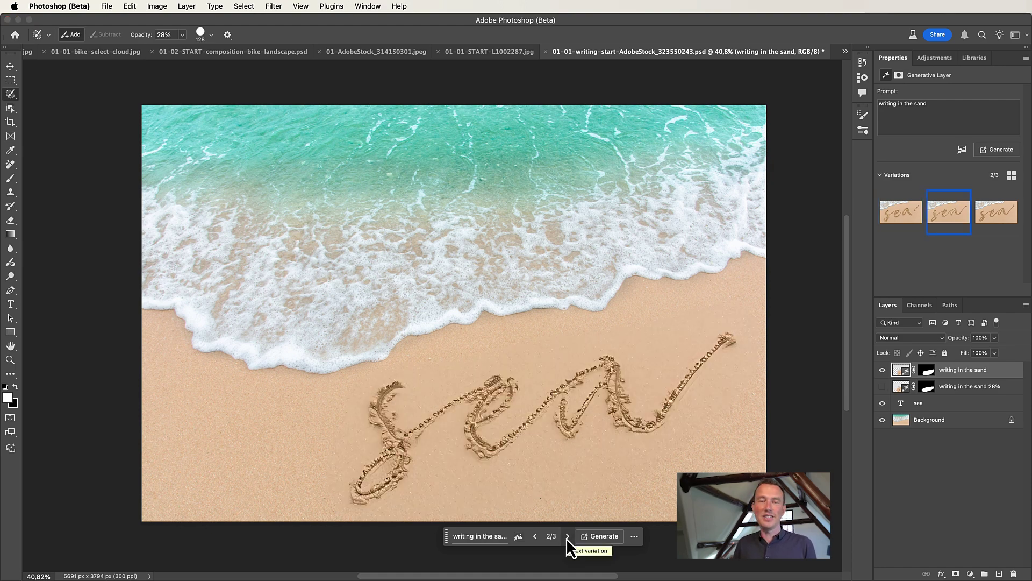